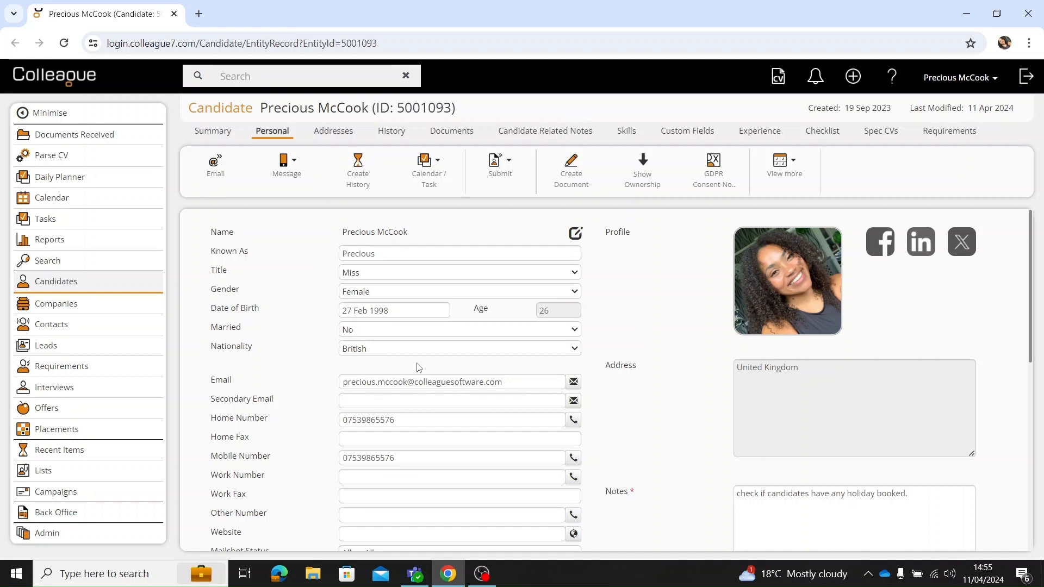
Start a new email to the open candidate and check which sender addresses are available.
{"action": "left_click", "coordinate": [229, 172]}
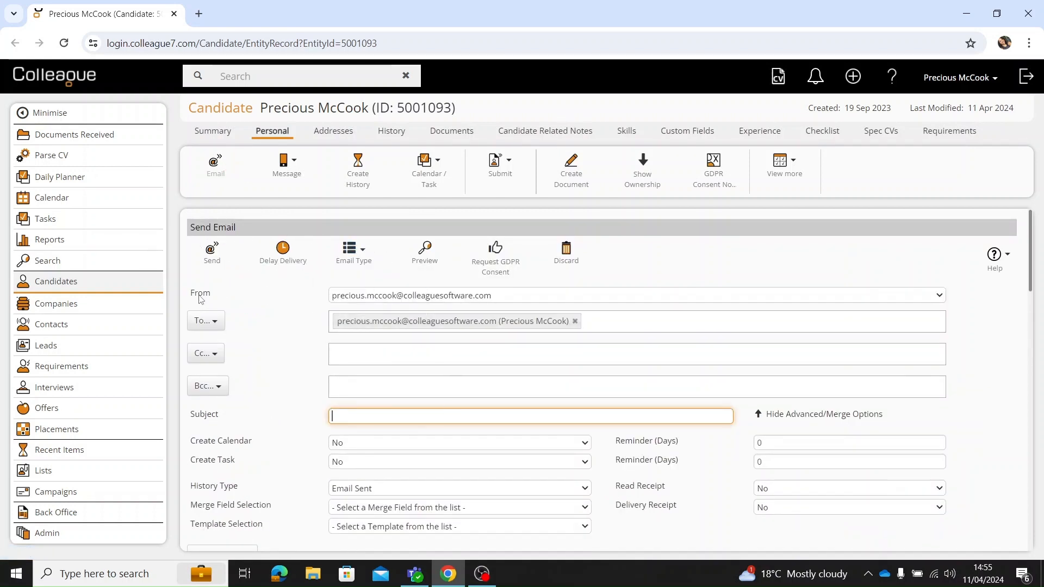
{"action": "left_click", "coordinate": [531, 300]}
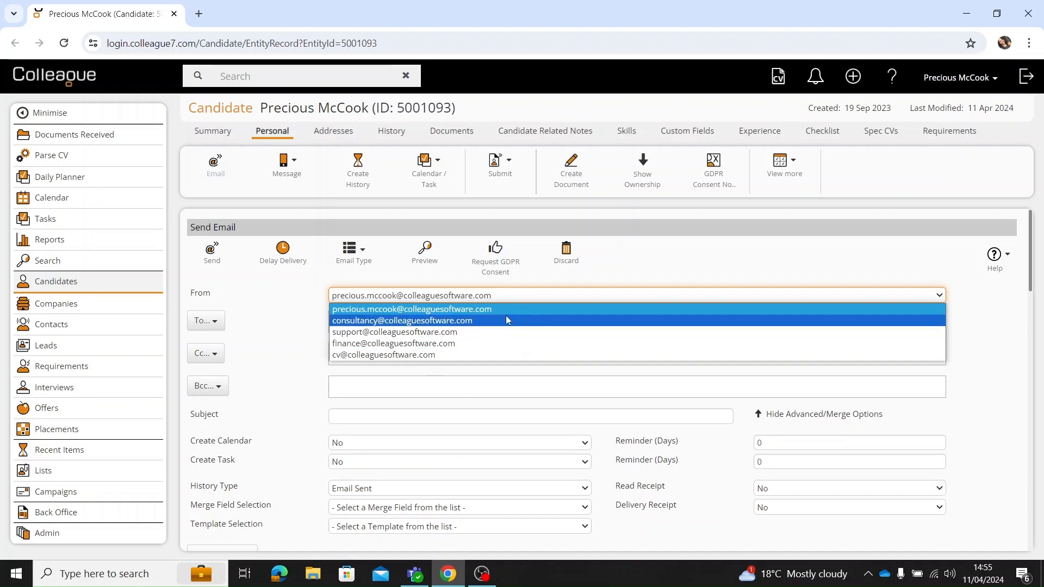
{"action": "left_click", "coordinate": [311, 321]}
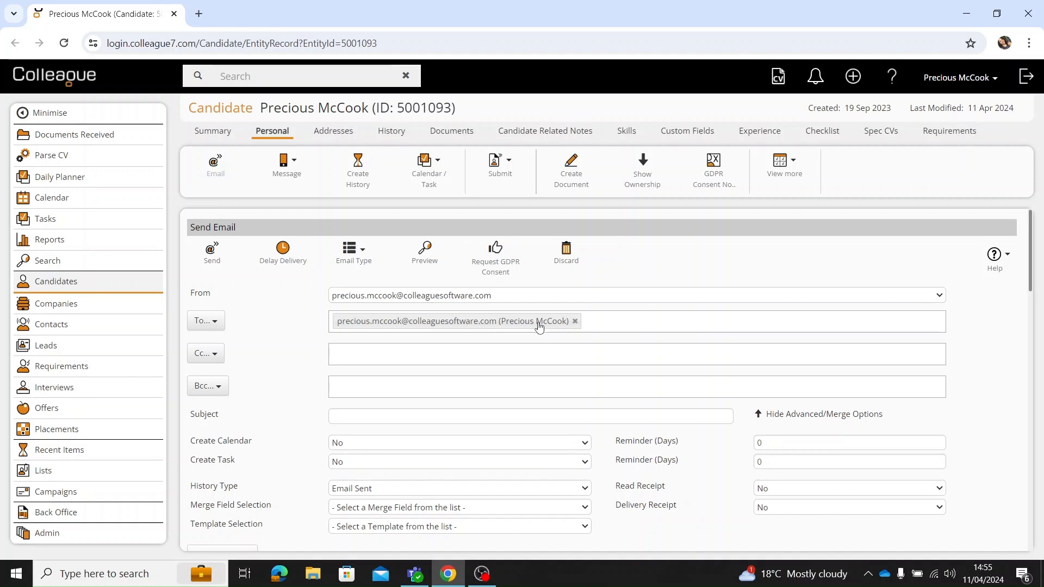
Look up candidates by forename and add the second listed match as an additional To recipient of the email.
{"action": "left_click", "coordinate": [212, 323]}
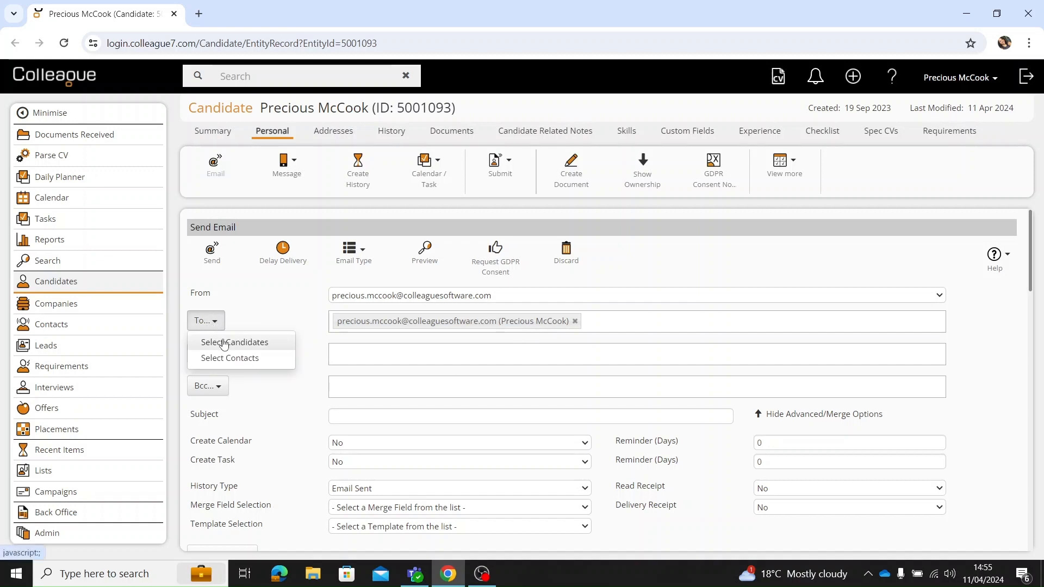
{"action": "left_click", "coordinate": [282, 343]}
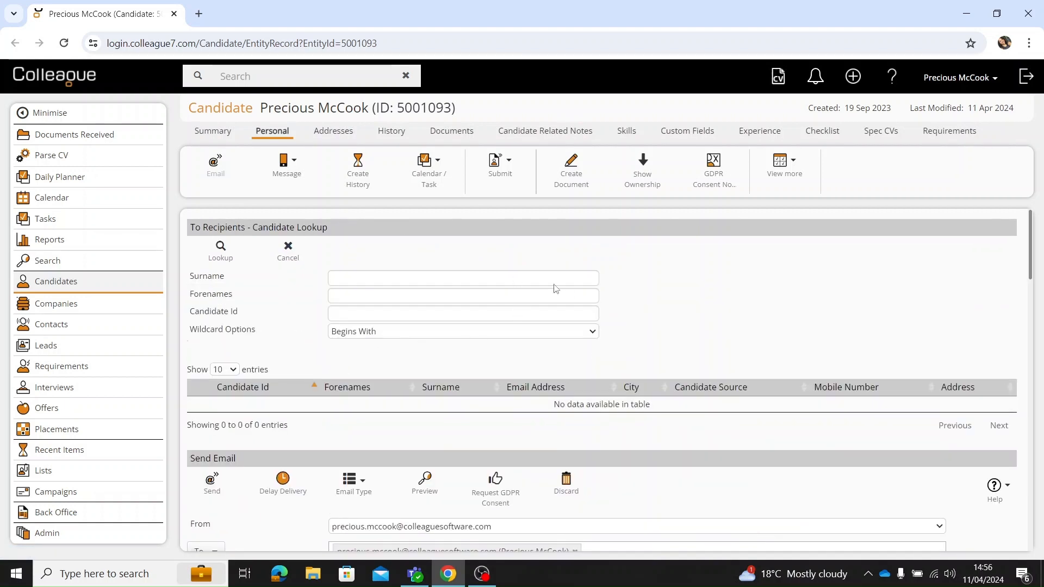
{"action": "left_click", "coordinate": [382, 295]}
{"action": "left_click", "coordinate": [417, 373]}
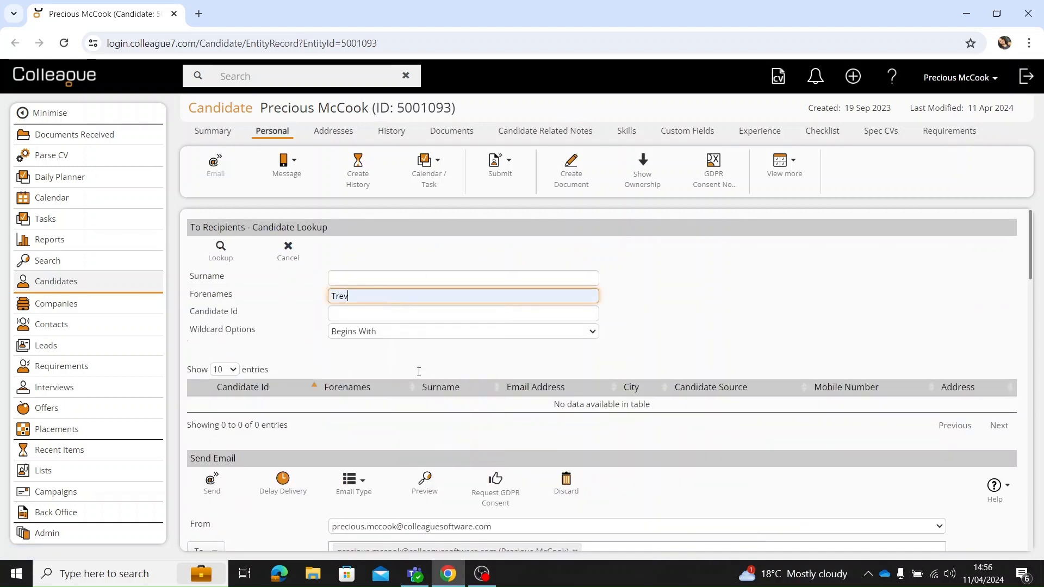
{"action": "left_click", "coordinate": [222, 254]}
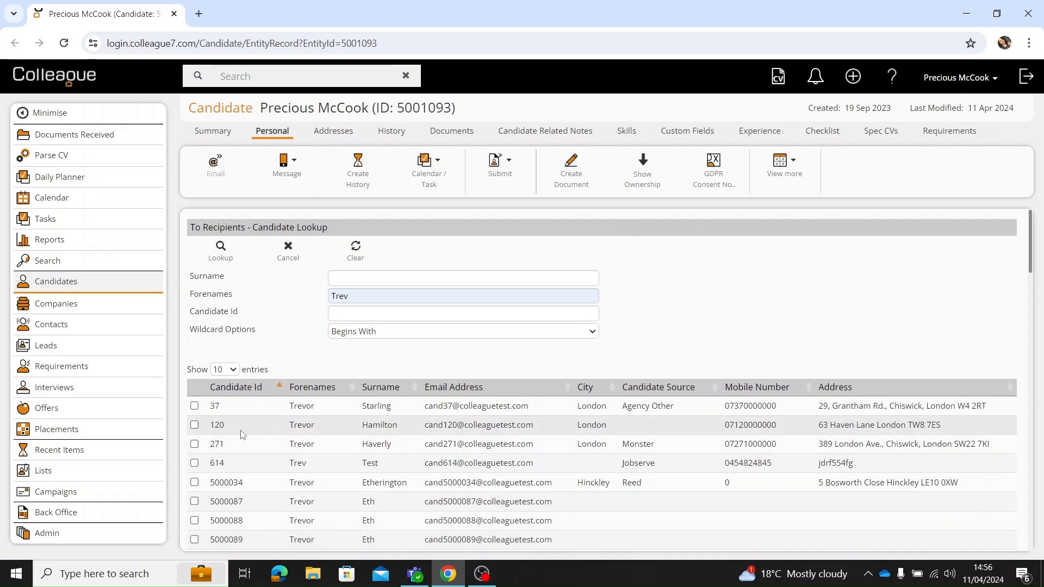
{"action": "left_click", "coordinate": [194, 425]}
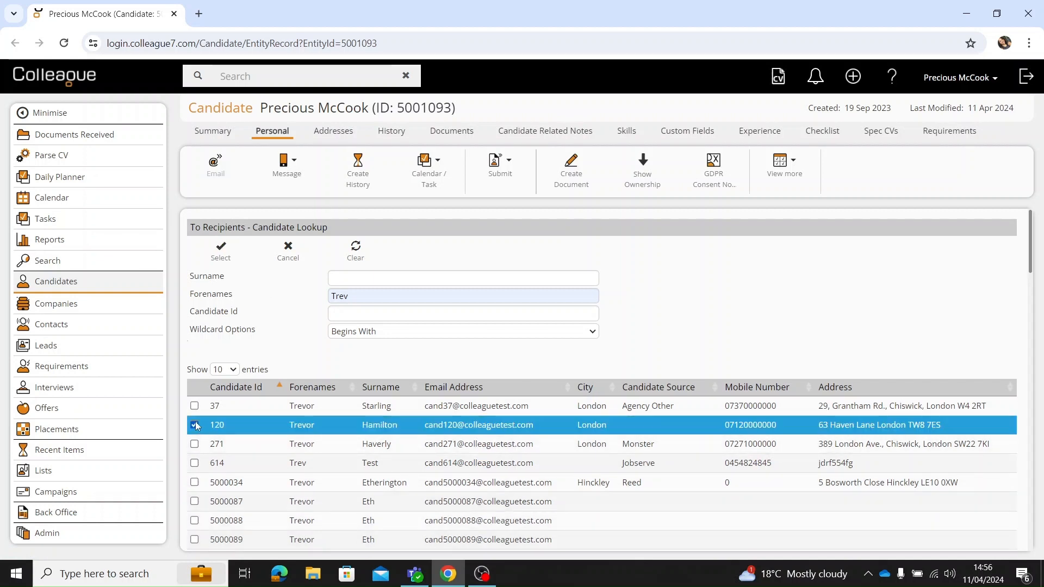
{"action": "left_click", "coordinate": [221, 253]}
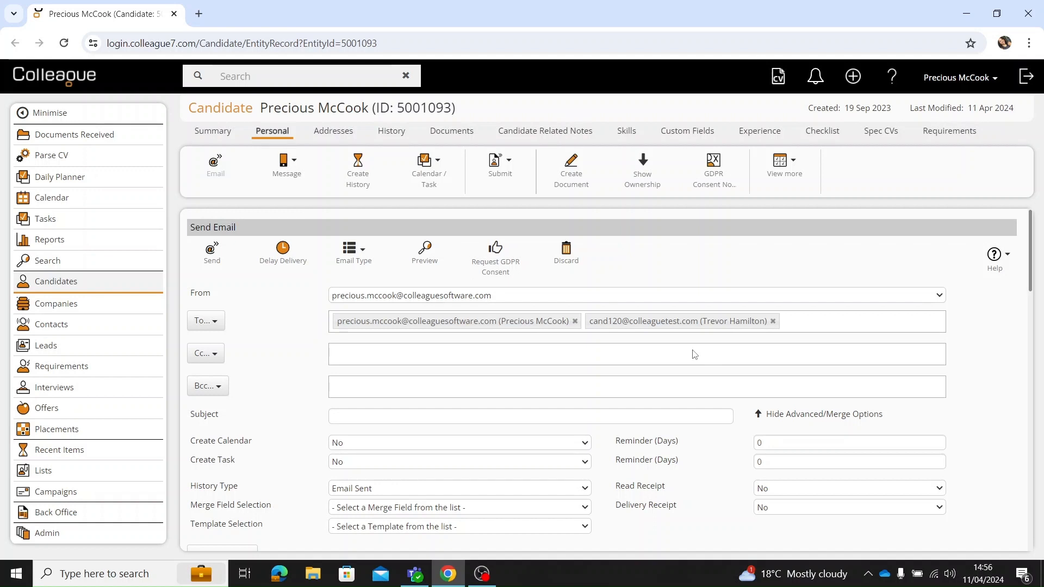
{"action": "left_click", "coordinate": [217, 357]}
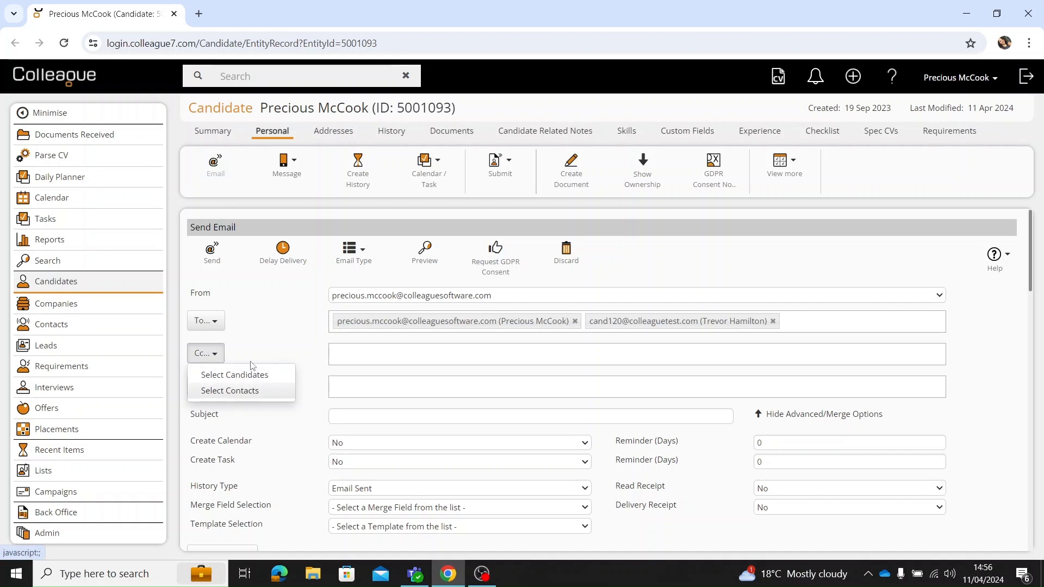
{"action": "left_click", "coordinate": [268, 343]}
{"action": "left_click", "coordinate": [208, 394]}
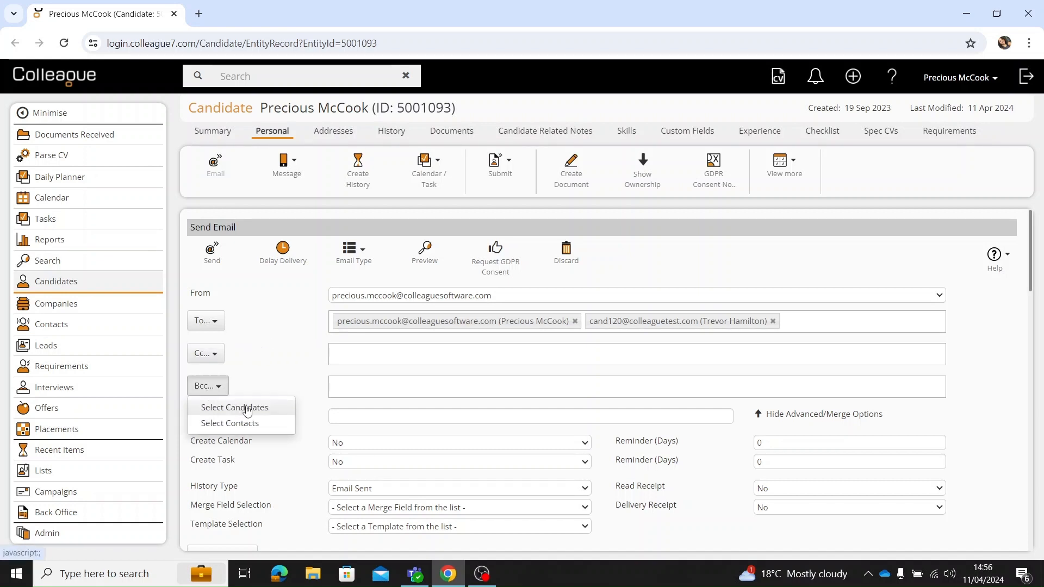
{"action": "left_click", "coordinate": [295, 351]}
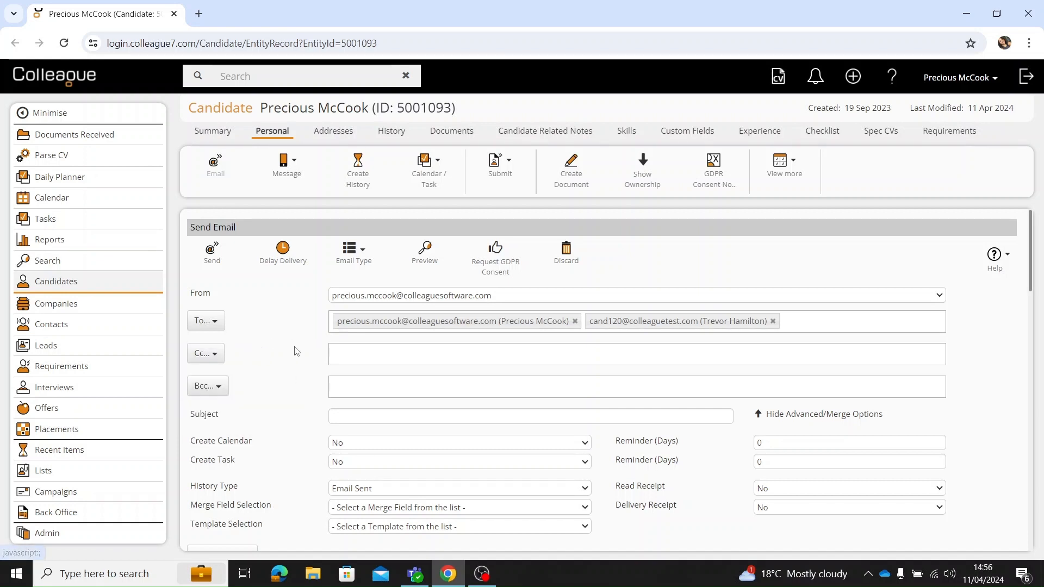
Enter "Perfect Candidate" as the email subject.
{"action": "left_click", "coordinate": [346, 410]}
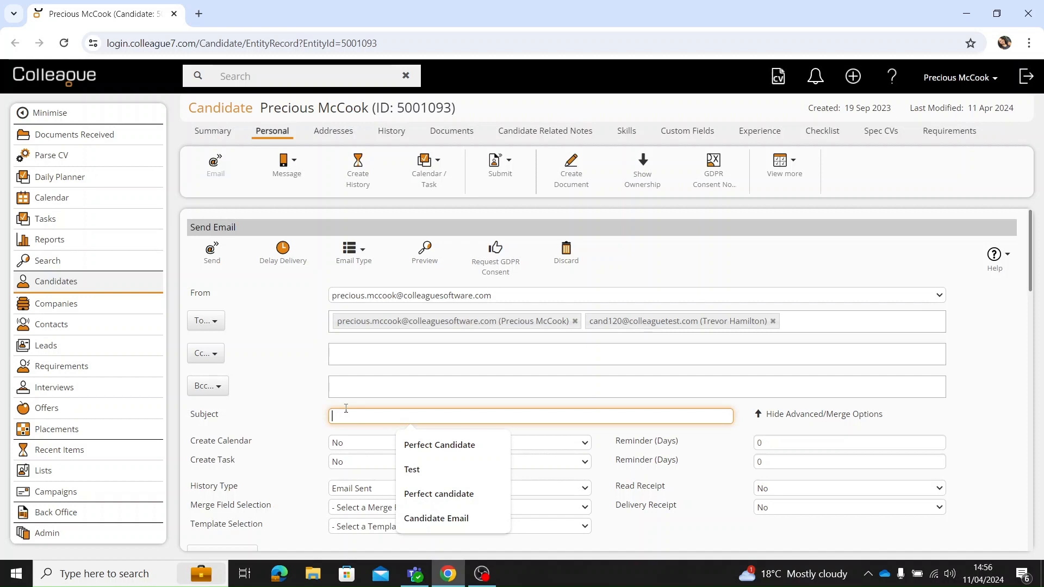
{"action": "type", "text": "Pr"}
{"action": "key", "text": "Down"}
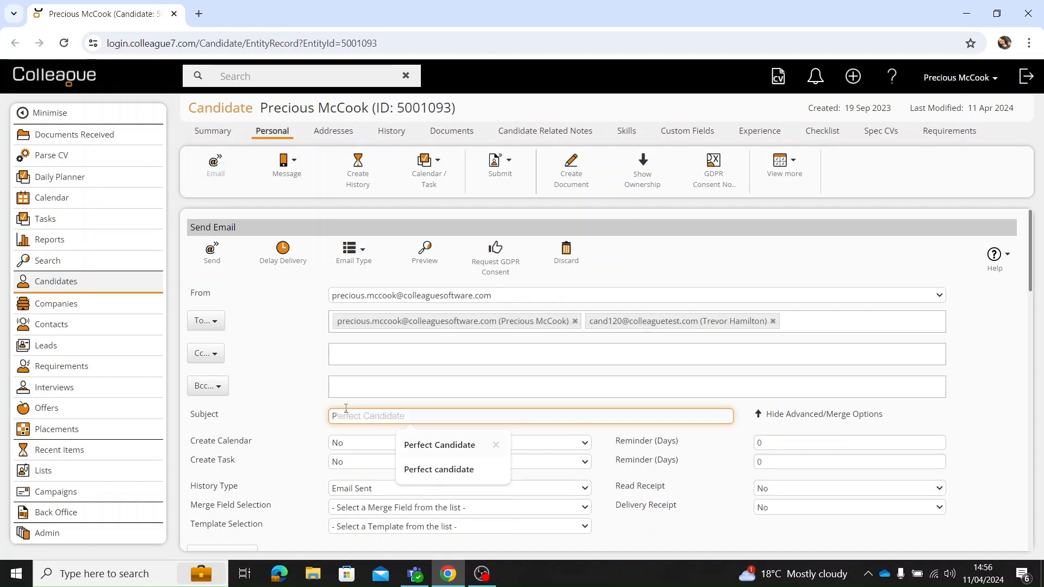
{"action": "key", "text": "Return"}
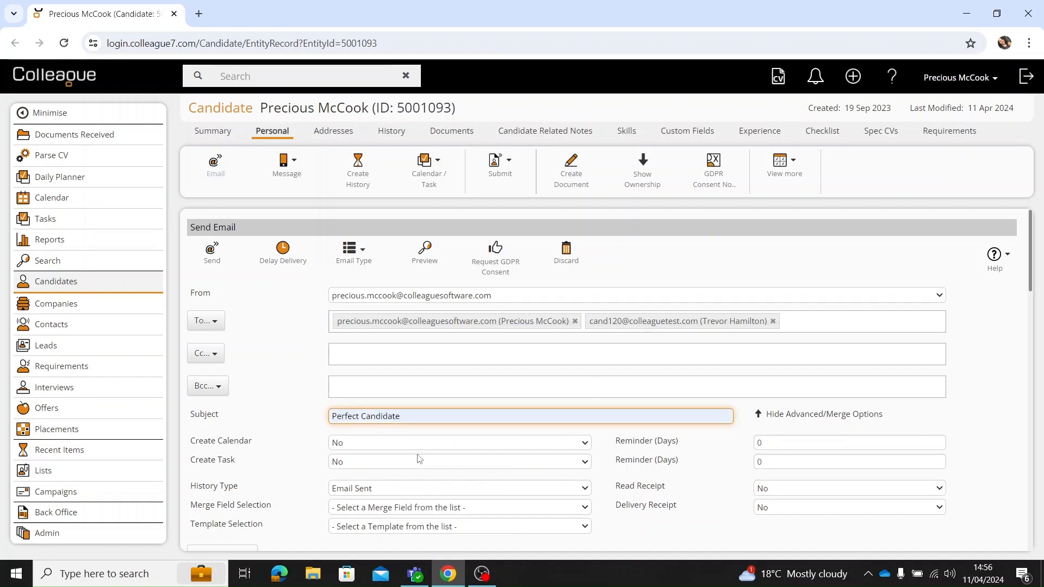
Enable both calendar and task creation for the email, with a reminder of 1 day for each.
{"action": "scroll", "coordinate": [259, 441], "scroll_direction": "down", "scroll_amount": 1}
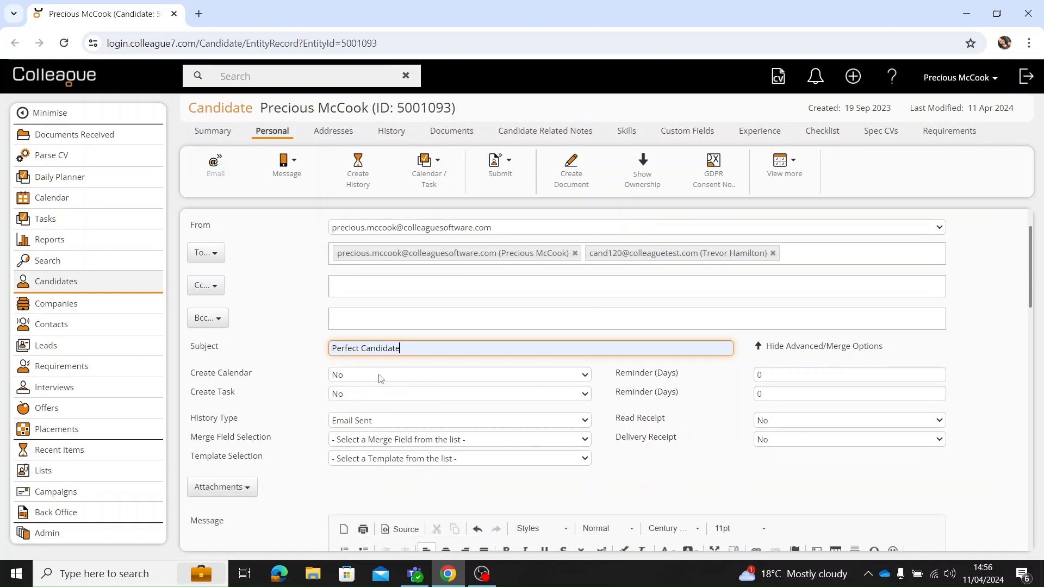
{"action": "left_click", "coordinate": [379, 375]}
{"action": "left_click", "coordinate": [373, 401]}
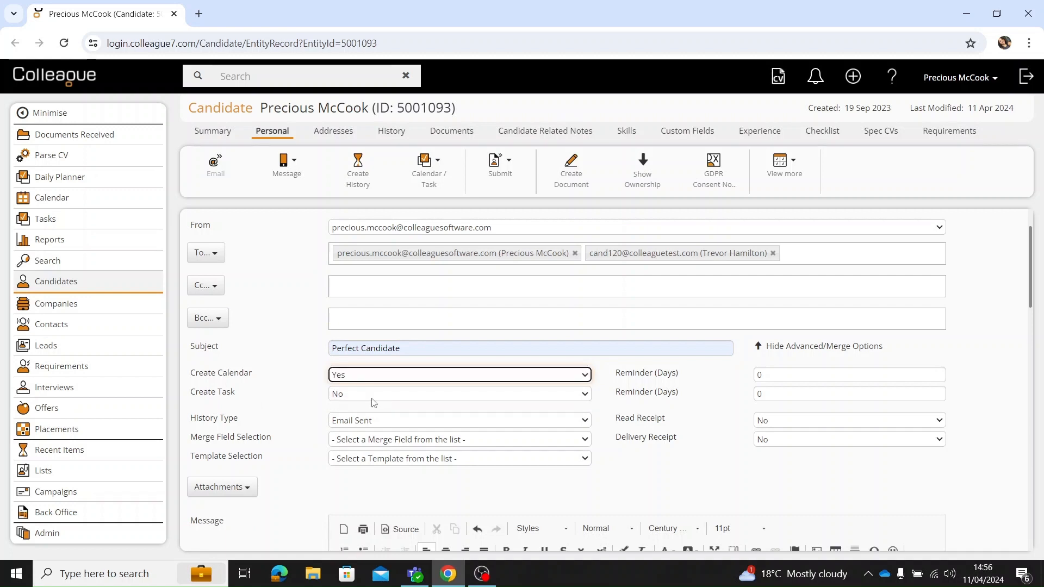
{"action": "left_click", "coordinate": [374, 394]}
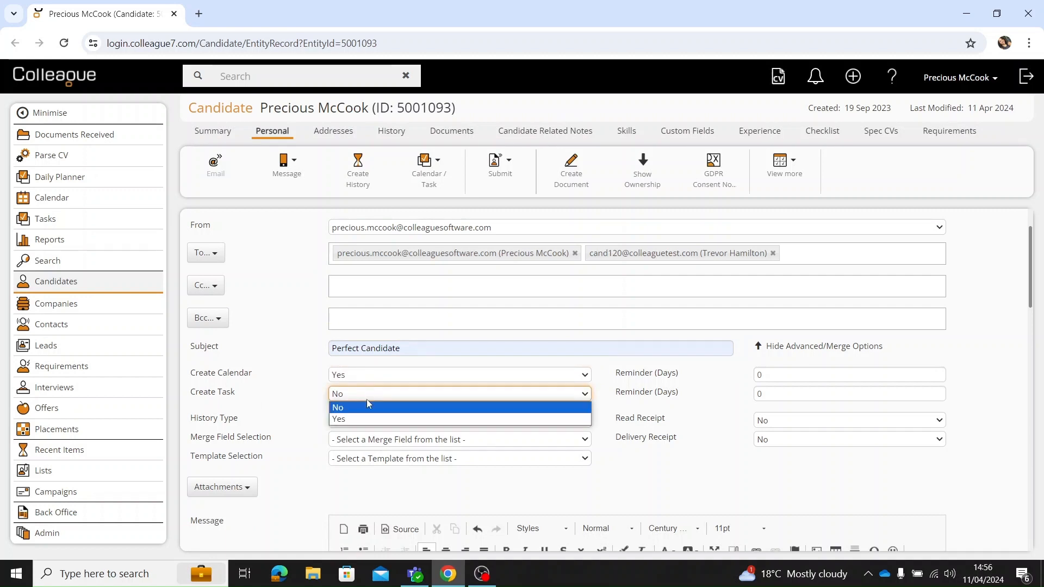
{"action": "left_click", "coordinate": [363, 416]}
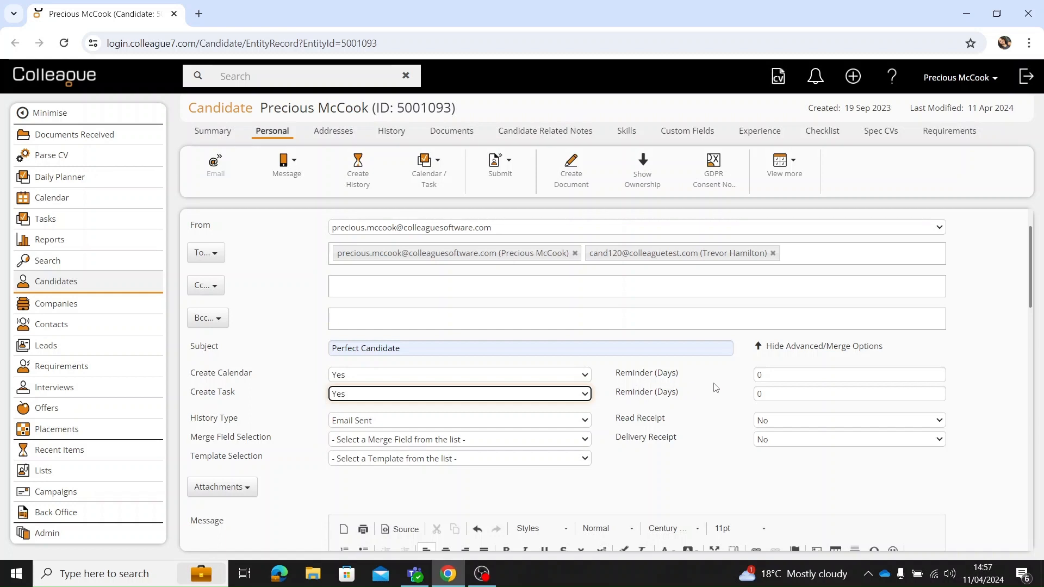
{"action": "left_click", "coordinate": [768, 377]}
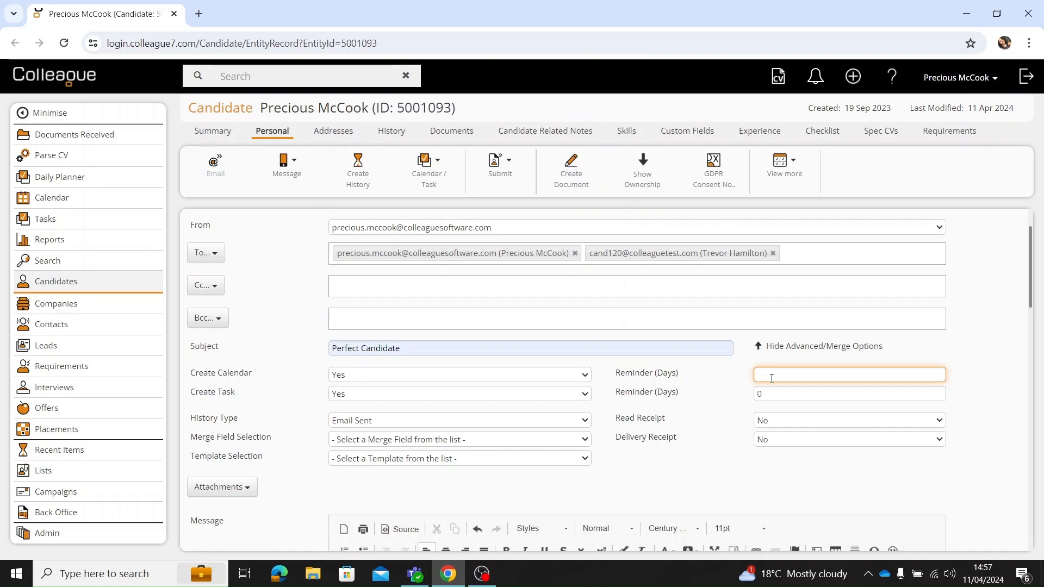
{"action": "left_click", "coordinate": [777, 394]}
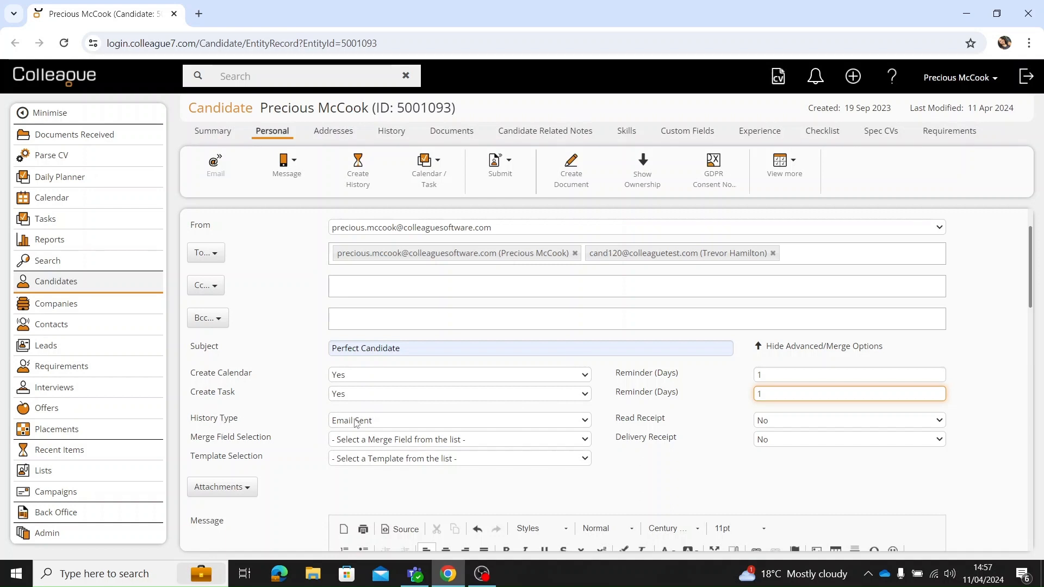
Set the email's history type to Candidate Attached.
{"action": "left_click", "coordinate": [376, 421]}
{"action": "scroll", "coordinate": [387, 385], "scroll_direction": "up", "scroll_amount": 5}
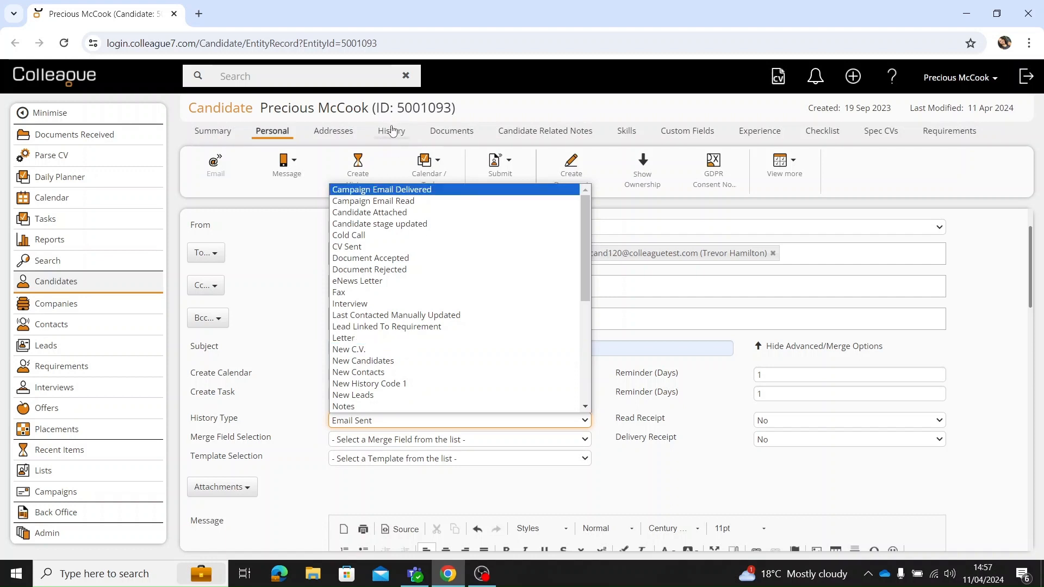
{"action": "left_click", "coordinate": [419, 216]}
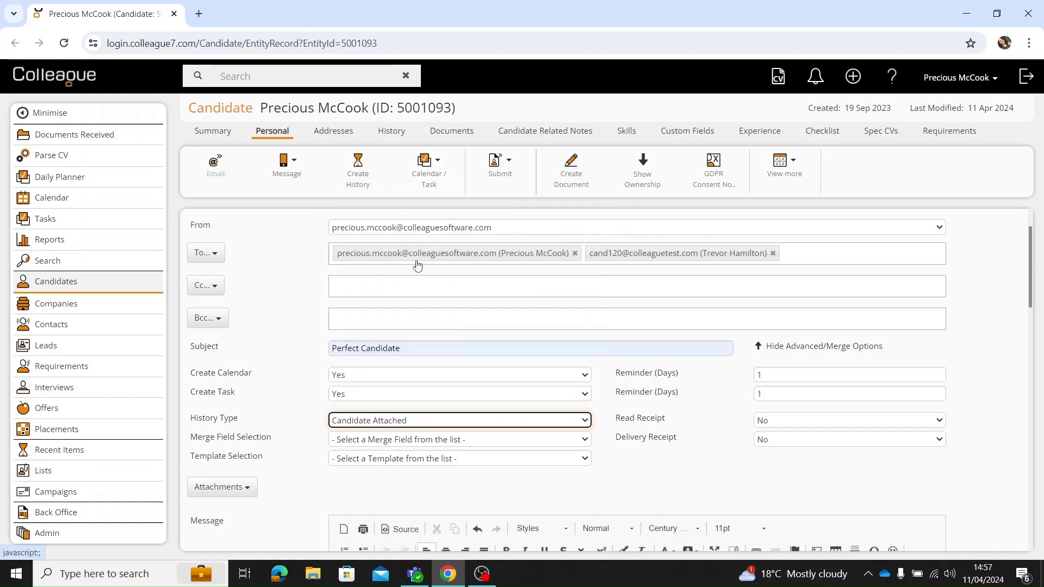
{"action": "mouse_move", "coordinate": [408, 163]}
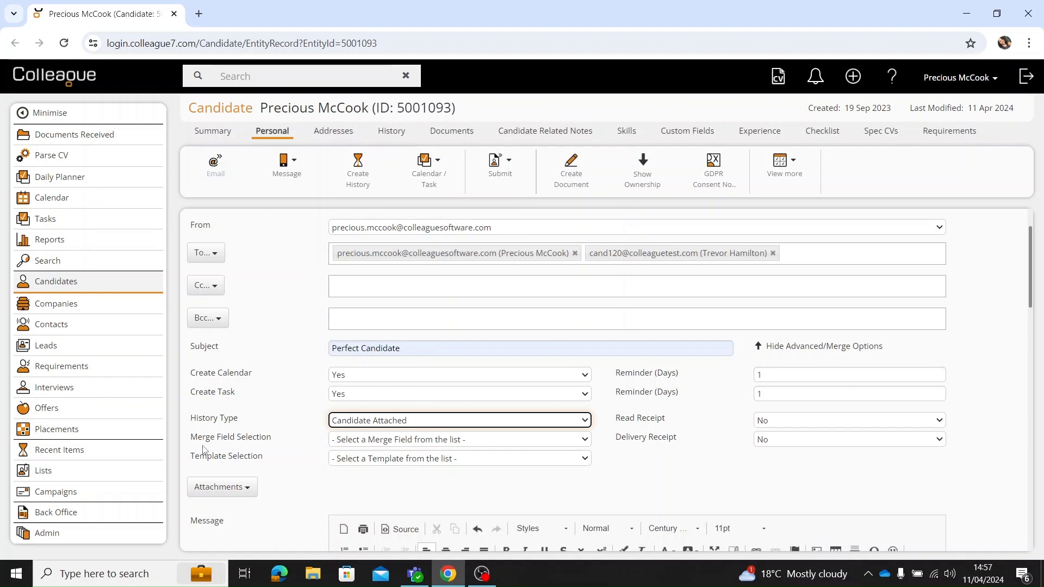
Insert the Known As merge field into both the email's subject line and its message body.
{"action": "scroll", "coordinate": [298, 435], "scroll_direction": "down", "scroll_amount": 1}
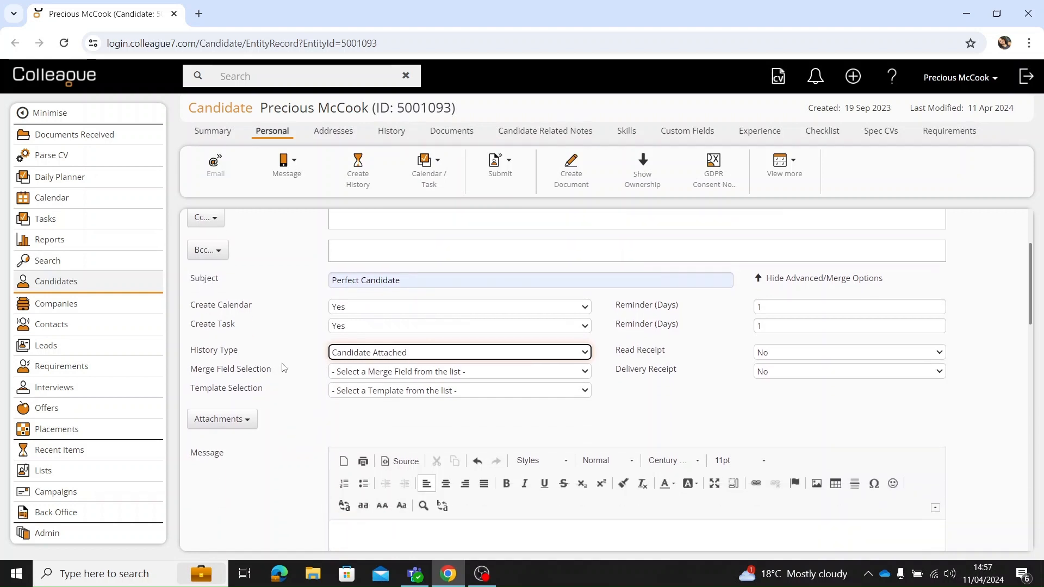
{"action": "scroll", "coordinate": [336, 403], "scroll_direction": "down", "scroll_amount": 1}
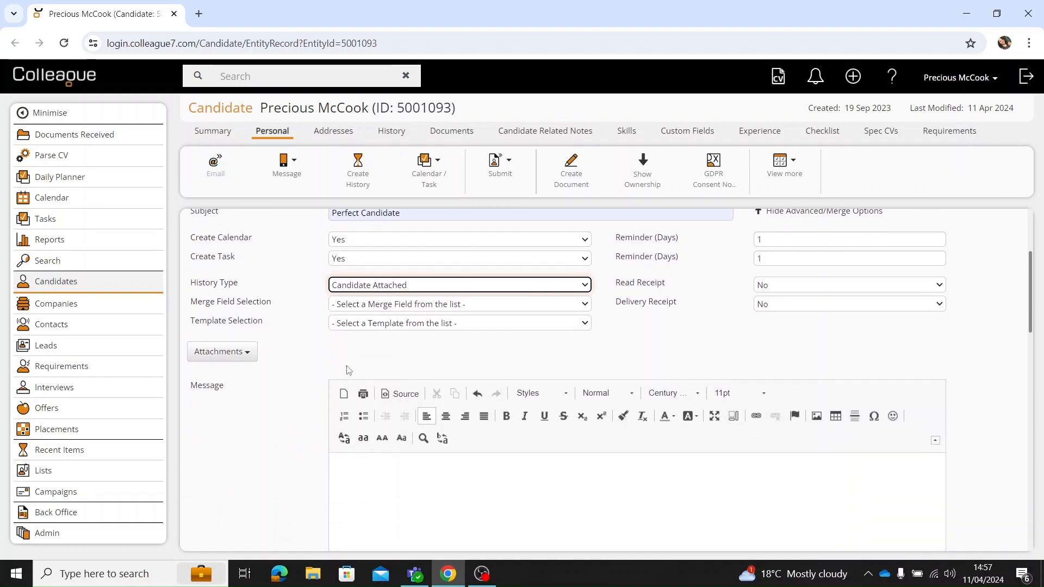
{"action": "left_click", "coordinate": [351, 305]}
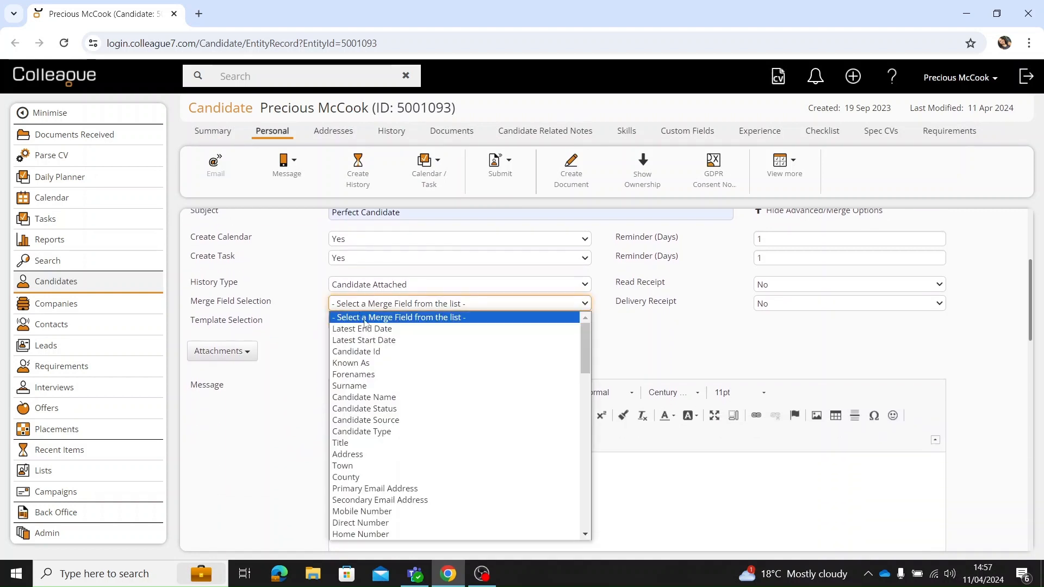
{"action": "left_click", "coordinate": [379, 364]}
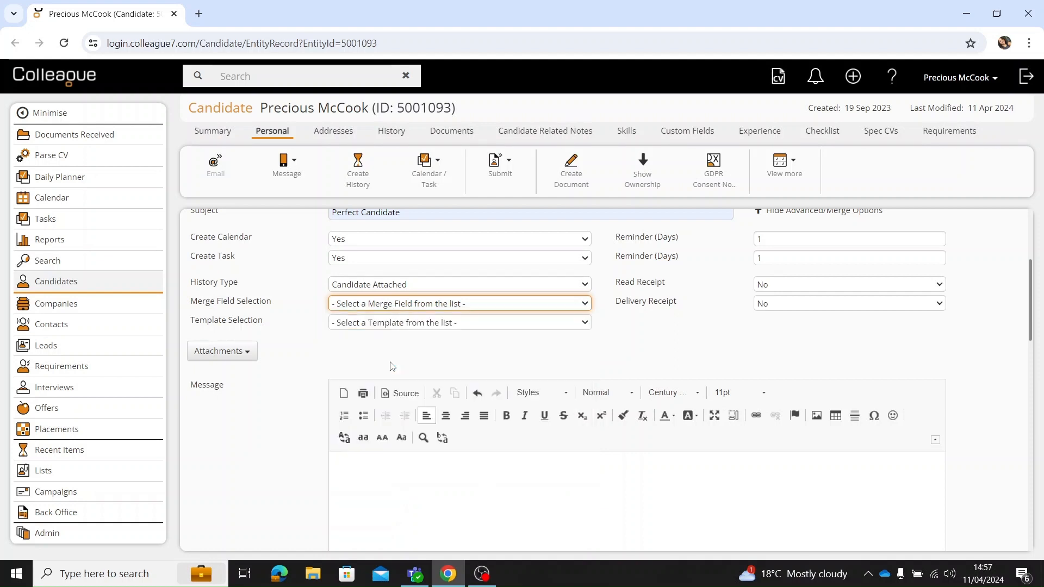
{"action": "left_click", "coordinate": [387, 308]}
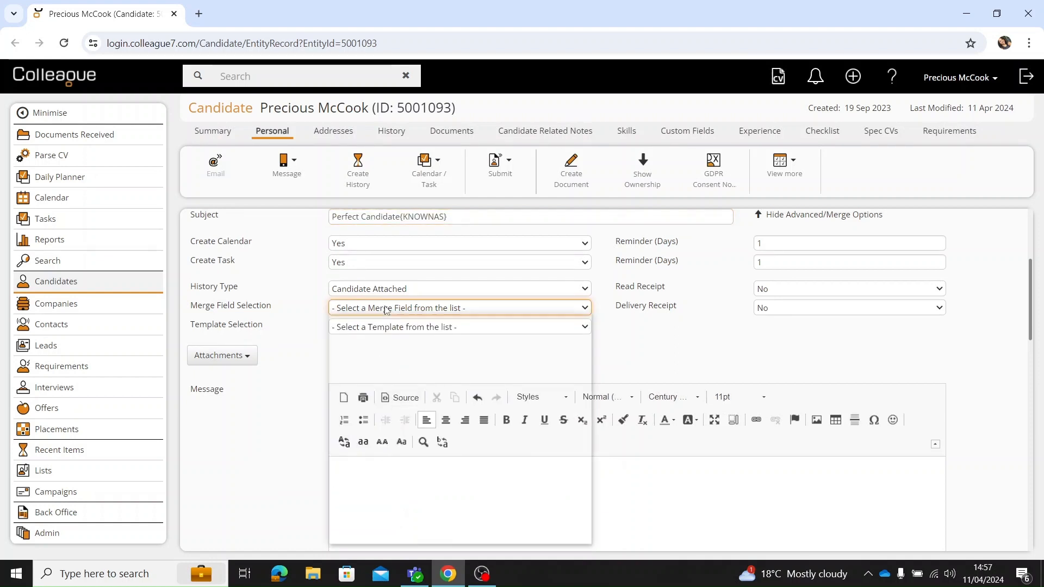
{"action": "left_click", "coordinate": [387, 369]}
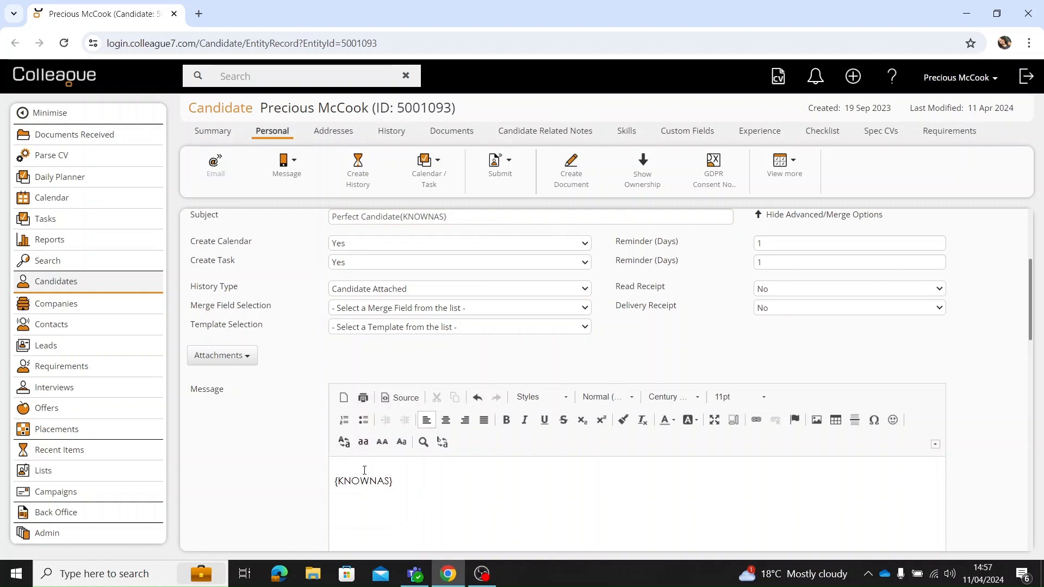
Review the email's recipients, subject and message body, including the placement of the merge fields.
{"action": "scroll", "coordinate": [399, 427], "scroll_direction": "up", "scroll_amount": 3}
{"action": "scroll", "coordinate": [397, 413], "scroll_direction": "up", "scroll_amount": 1}
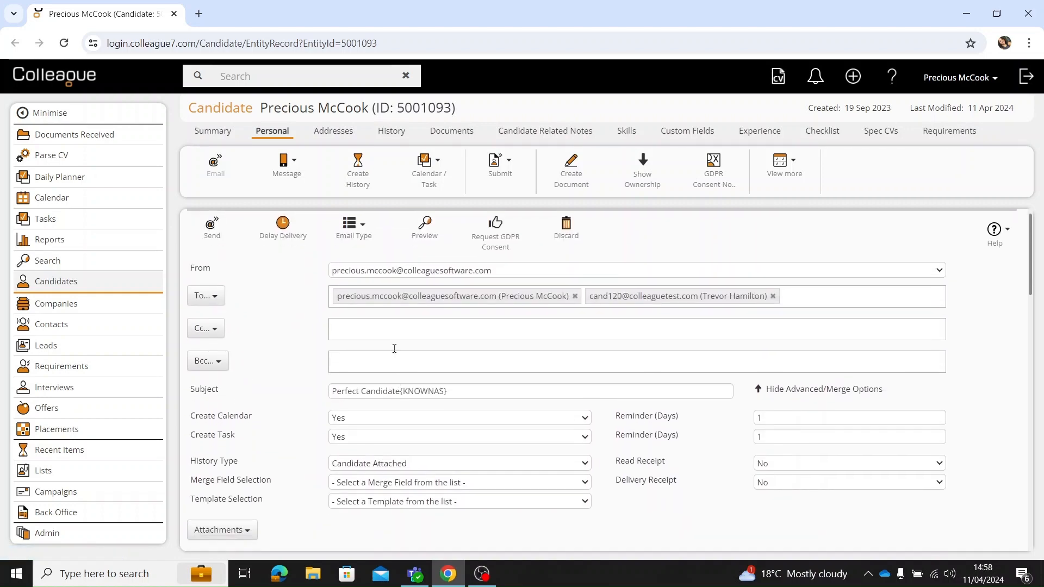
{"action": "scroll", "coordinate": [392, 337], "scroll_direction": "down", "scroll_amount": 2}
{"action": "scroll", "coordinate": [386, 310], "scroll_direction": "up", "scroll_amount": 1}
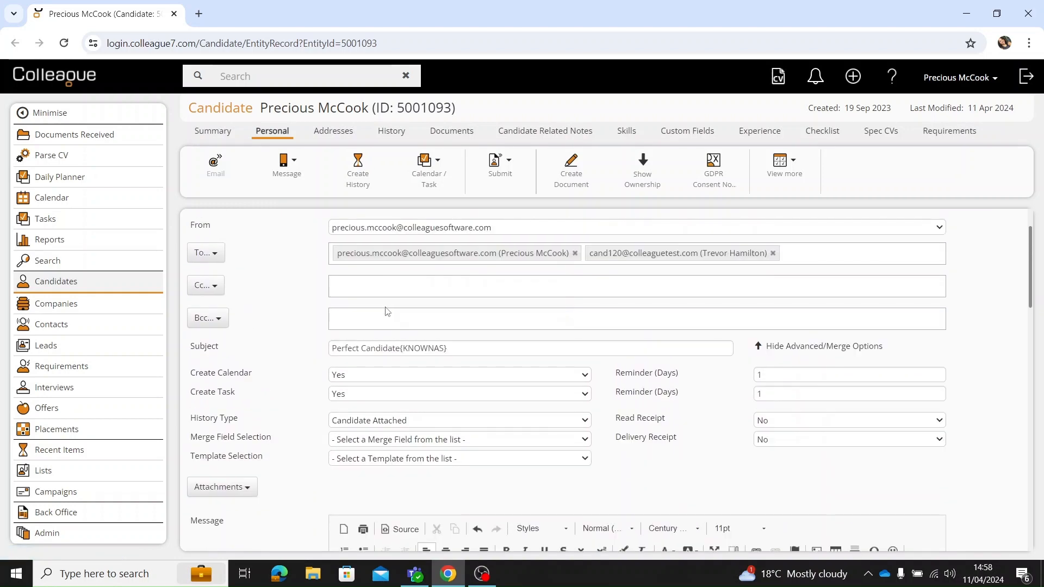
{"action": "scroll", "coordinate": [387, 308], "scroll_direction": "down", "scroll_amount": 3}
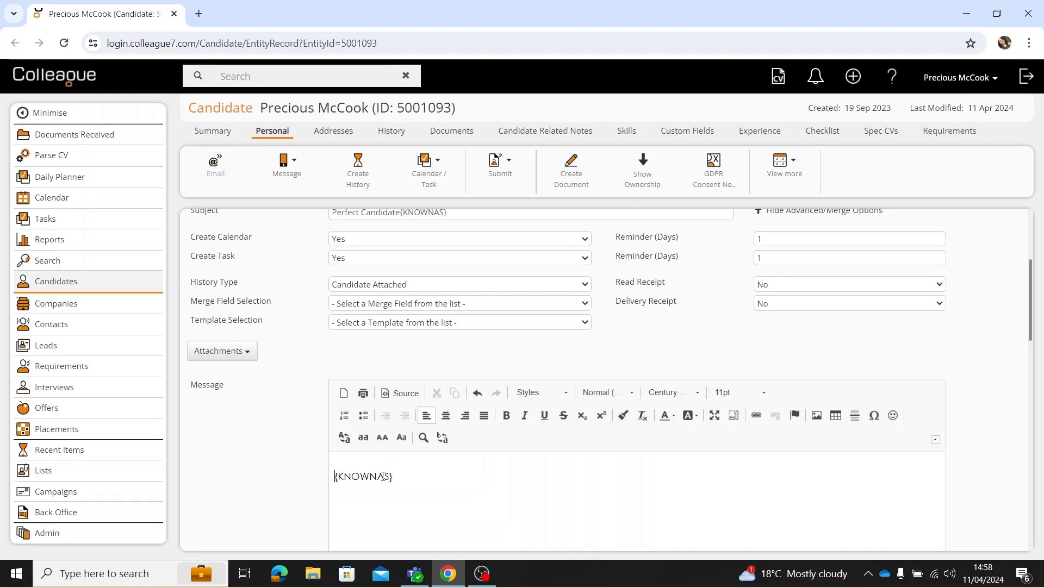
{"action": "scroll", "coordinate": [382, 477], "scroll_direction": "up", "scroll_amount": 3}
{"action": "scroll", "coordinate": [408, 386], "scroll_direction": "down", "scroll_amount": 1}
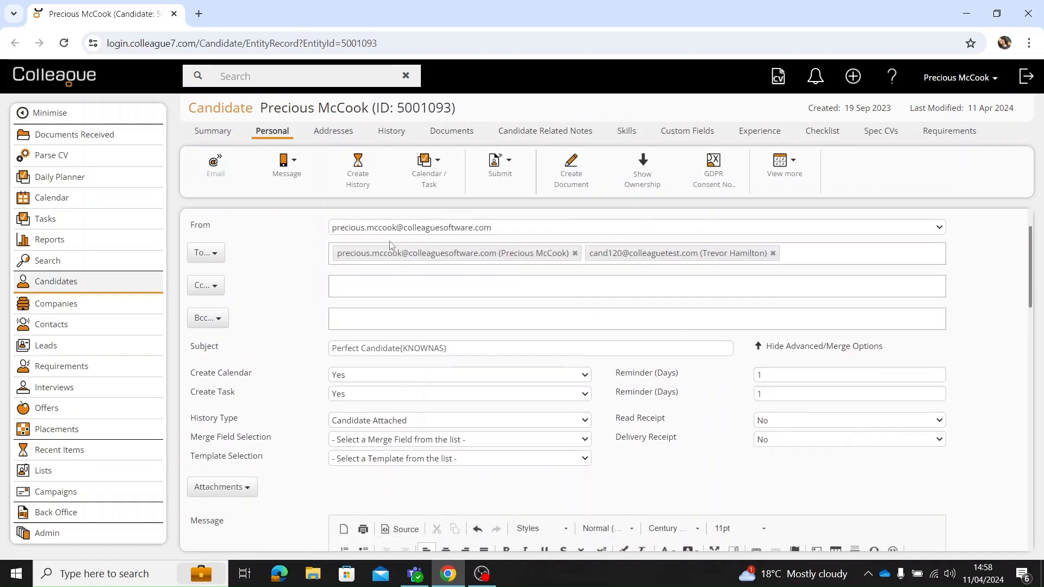
{"action": "scroll", "coordinate": [620, 272], "scroll_direction": "down", "scroll_amount": 3}
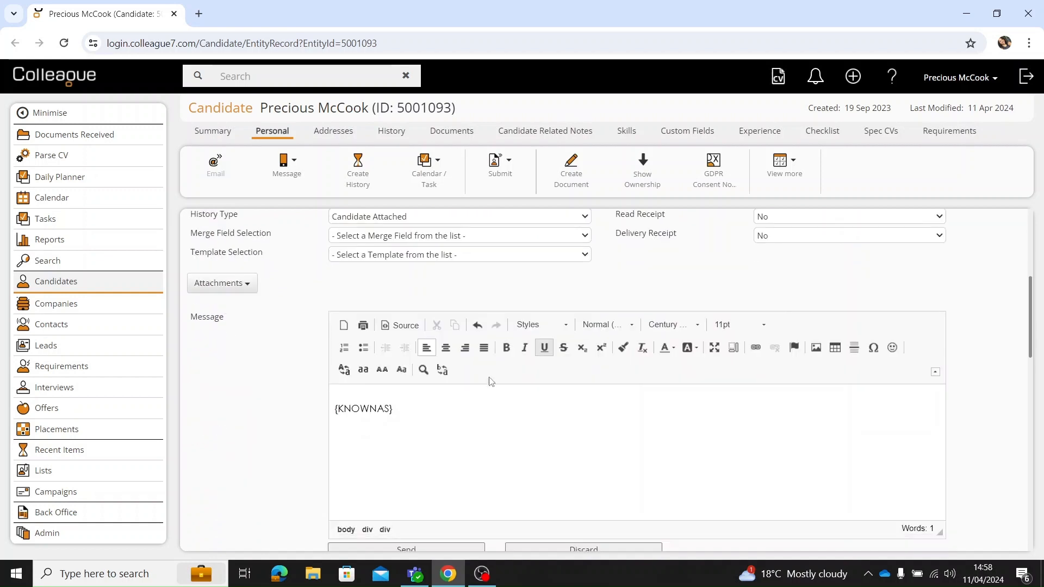
Clear the merge field from the email's message body and apply the Candidate Email template.
{"action": "left_click", "coordinate": [335, 409]}
{"action": "scroll", "coordinate": [405, 421], "scroll_direction": "up", "scroll_amount": 1}
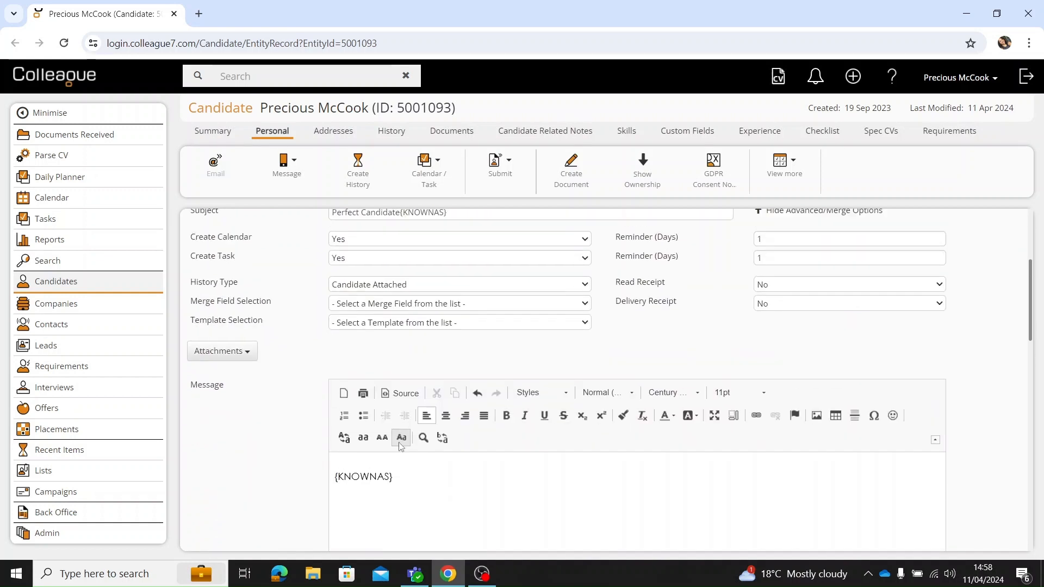
{"action": "left_click_drag", "start_coordinate": [392, 475], "coordinate": [235, 461]}
{"action": "key", "text": "BackSpace"}
{"action": "left_click", "coordinate": [369, 325]}
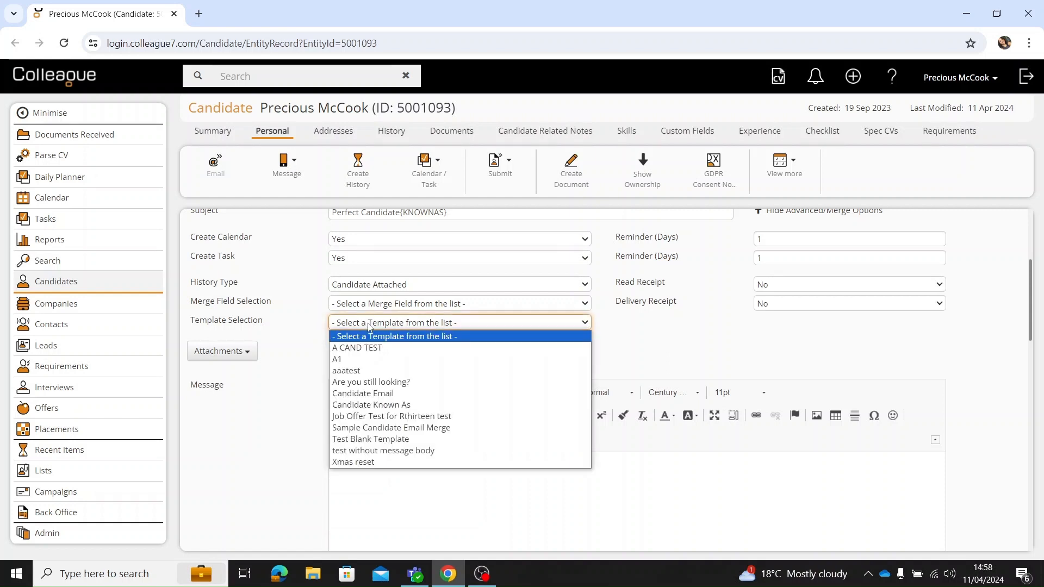
{"action": "left_click", "coordinate": [375, 393]}
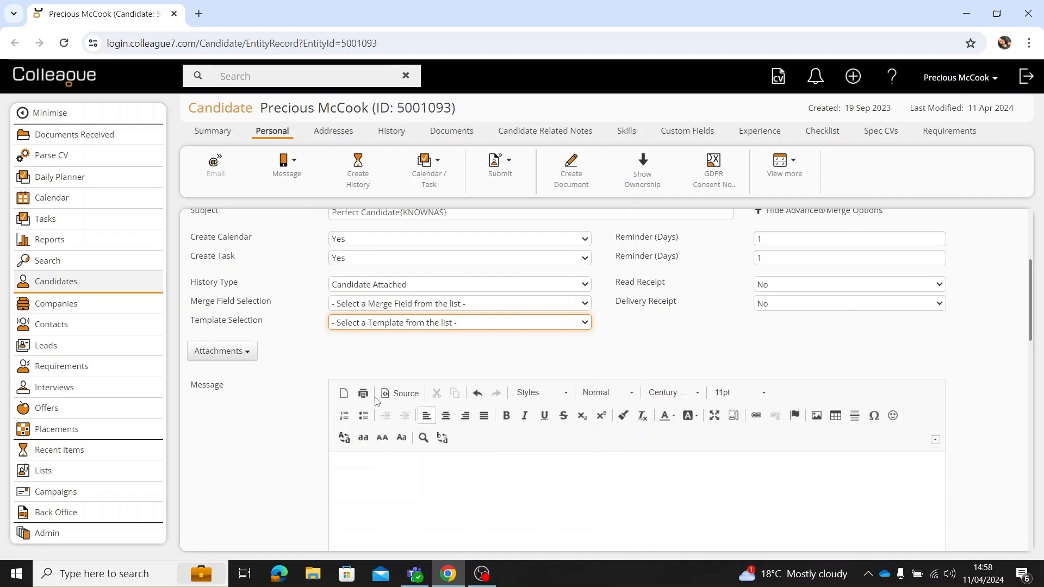
Examine the subject, attachments and message text that the template brings into the email.
{"action": "scroll", "coordinate": [438, 476], "scroll_direction": "down", "scroll_amount": 1}
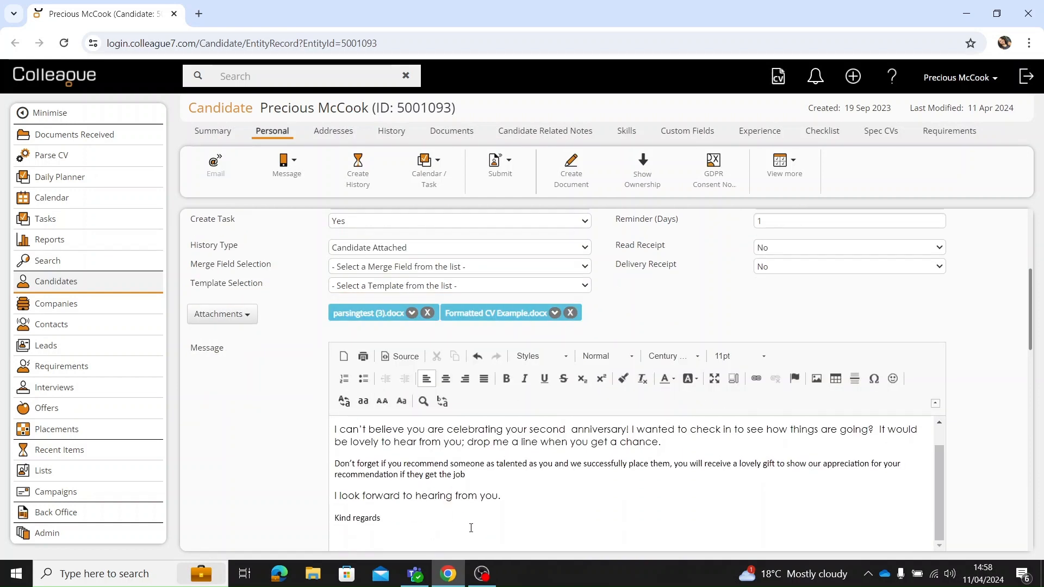
{"action": "scroll", "coordinate": [486, 498], "scroll_direction": "down", "scroll_amount": 3}
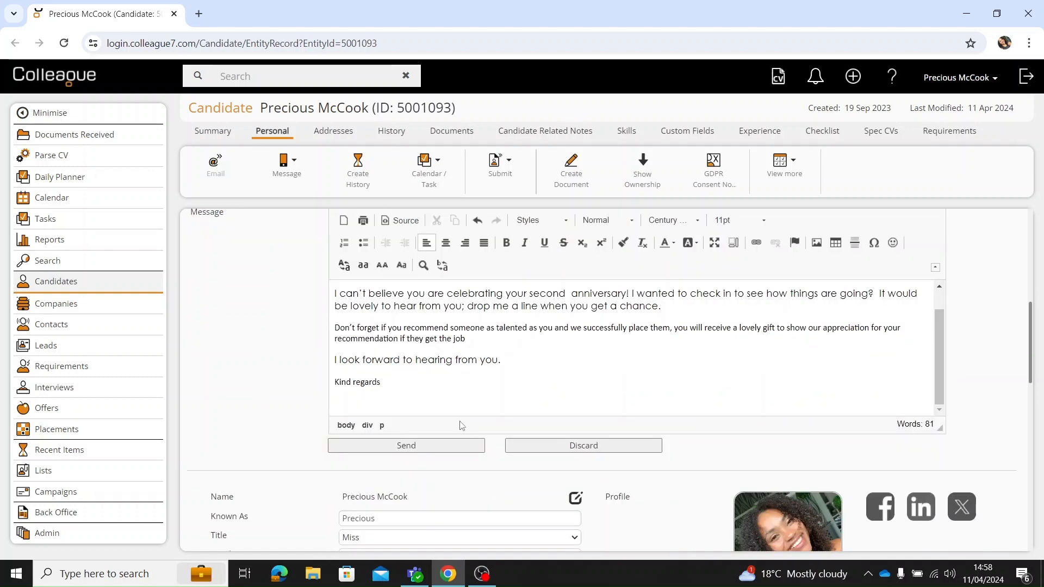
{"action": "scroll", "coordinate": [452, 402], "scroll_direction": "up", "scroll_amount": 3}
{"action": "scroll", "coordinate": [515, 411], "scroll_direction": "up", "scroll_amount": 3}
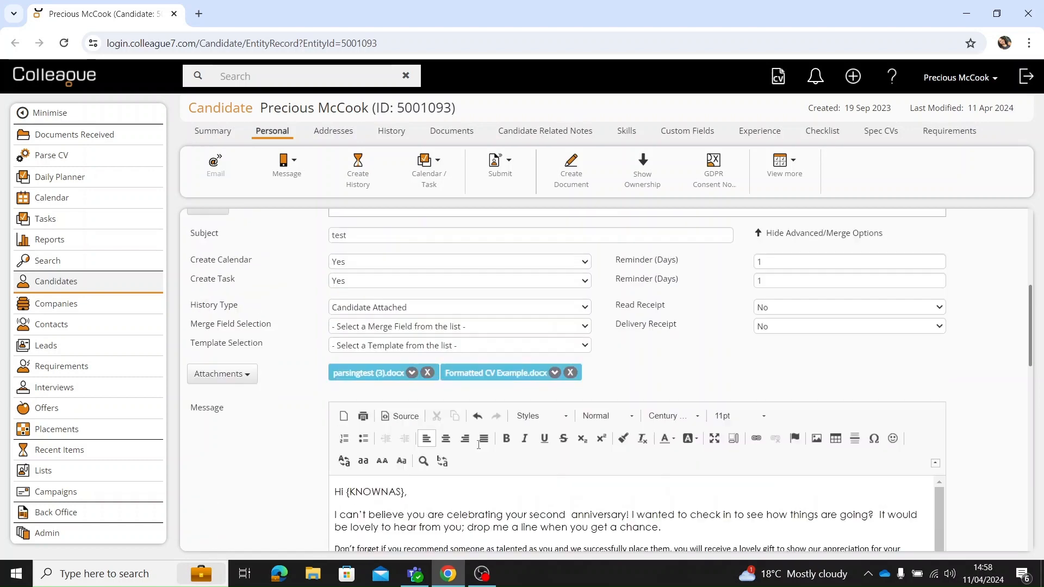
{"action": "scroll", "coordinate": [498, 387], "scroll_direction": "down", "scroll_amount": 4}
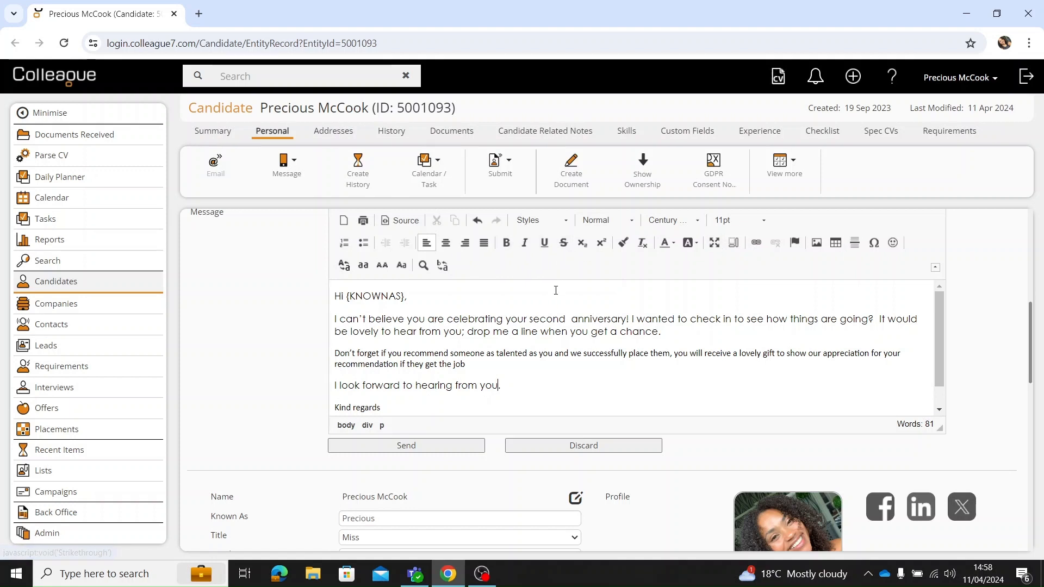
{"action": "scroll", "coordinate": [710, 327], "scroll_direction": "up", "scroll_amount": 4}
{"action": "scroll", "coordinate": [709, 327], "scroll_direction": "up", "scroll_amount": 1}
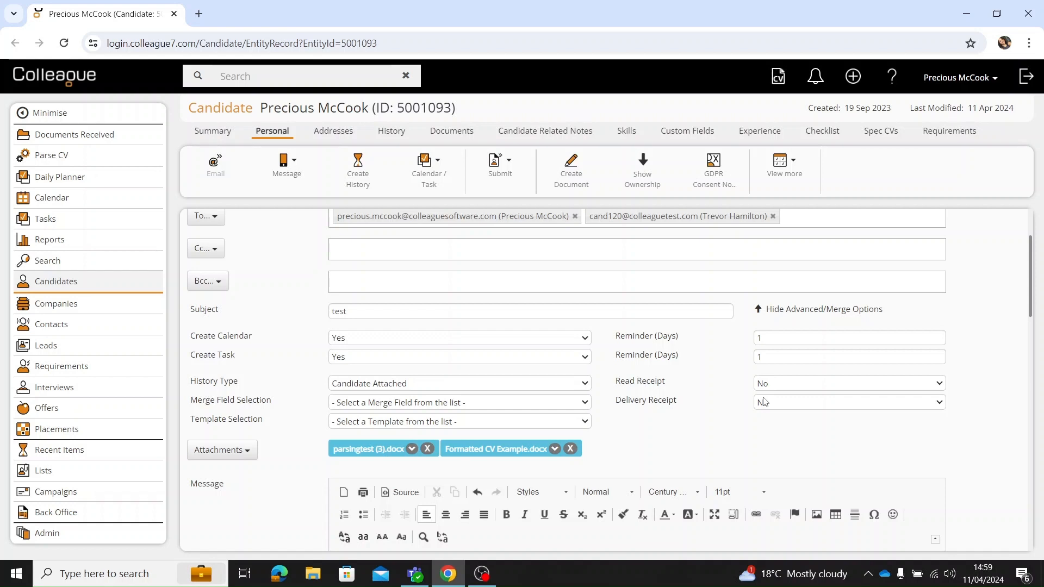
Set both the read receipt and the delivery receipt for the email to Yes.
{"action": "left_click", "coordinate": [773, 383]}
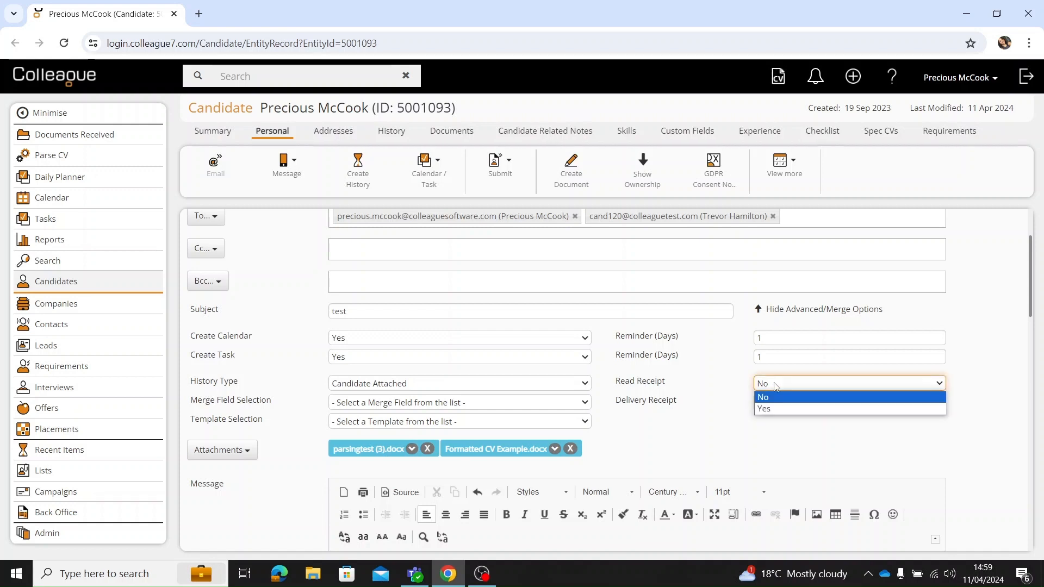
{"action": "left_click", "coordinate": [783, 406]}
{"action": "left_click", "coordinate": [784, 408]}
{"action": "left_click", "coordinate": [788, 428]}
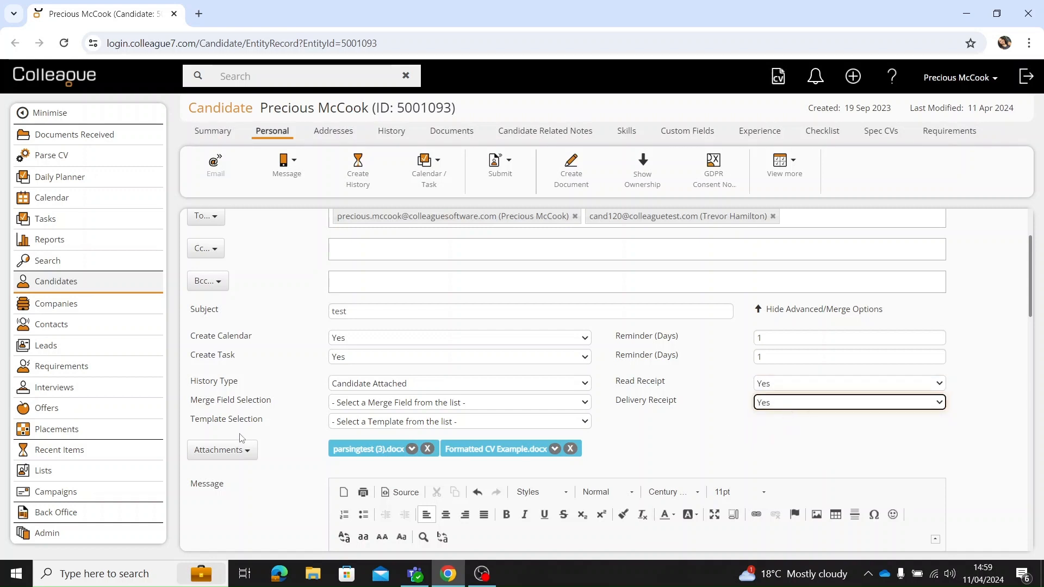
Remove the attachments parsingtest (3).docx and Formatted CV Example.docx from the email.
{"action": "scroll", "coordinate": [336, 396], "scroll_direction": "down", "scroll_amount": 1}
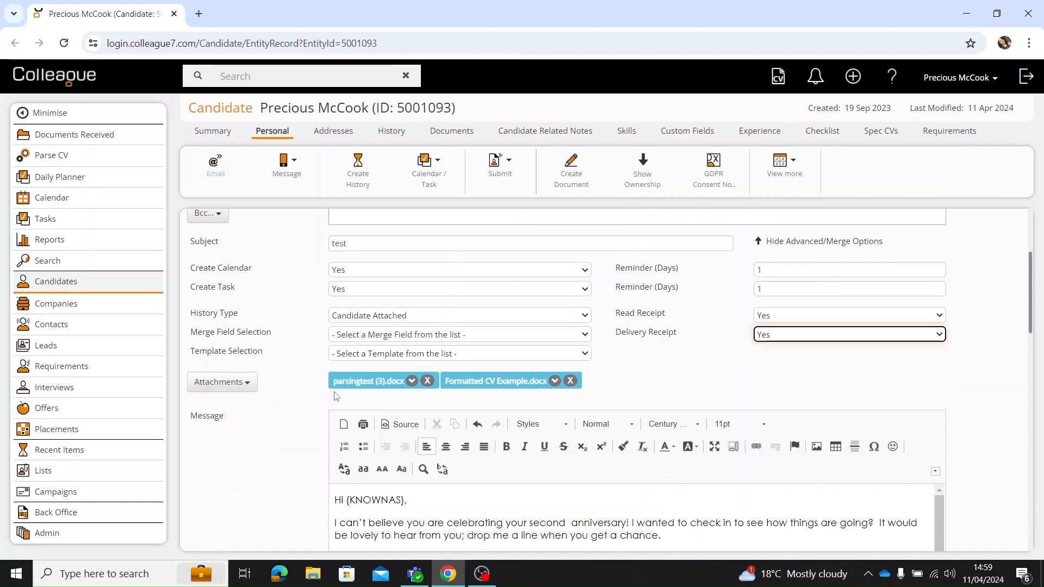
{"action": "left_click", "coordinate": [428, 381]}
{"action": "left_click", "coordinate": [459, 380]}
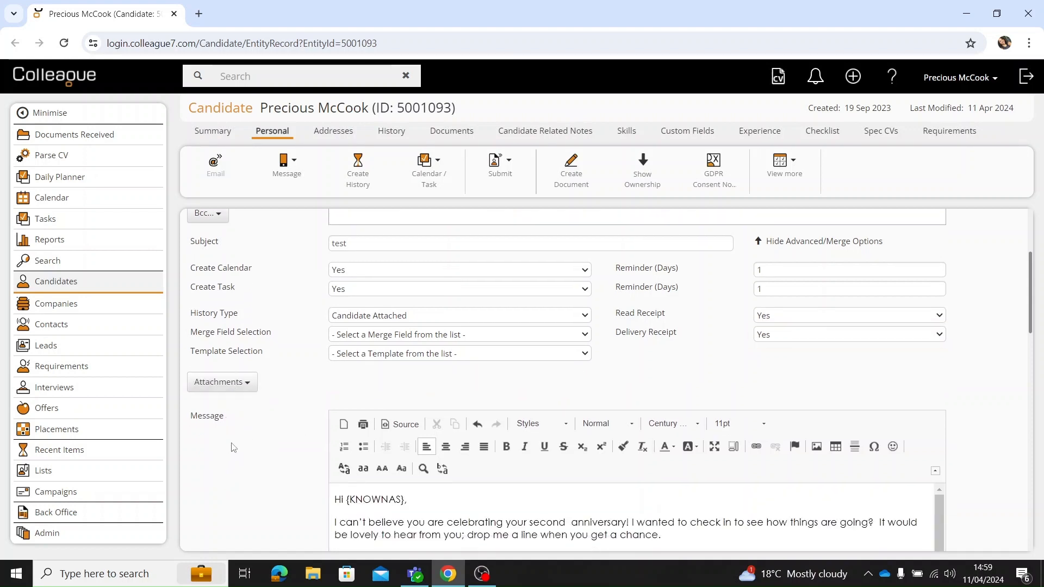
Attach Test CV.docx from the current candidate record to the email.
{"action": "left_click", "coordinate": [241, 385]}
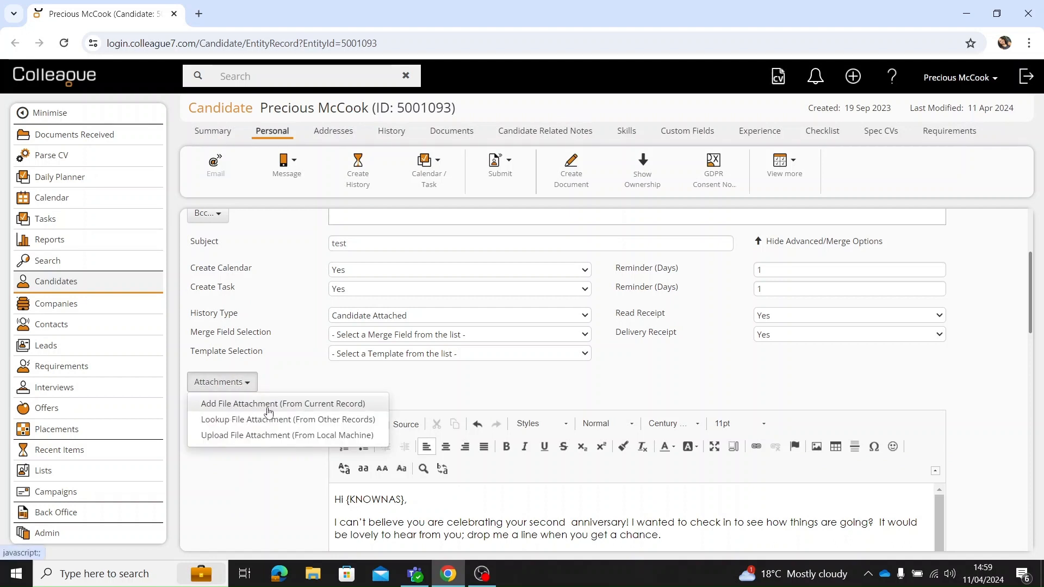
{"action": "left_click", "coordinate": [355, 405]}
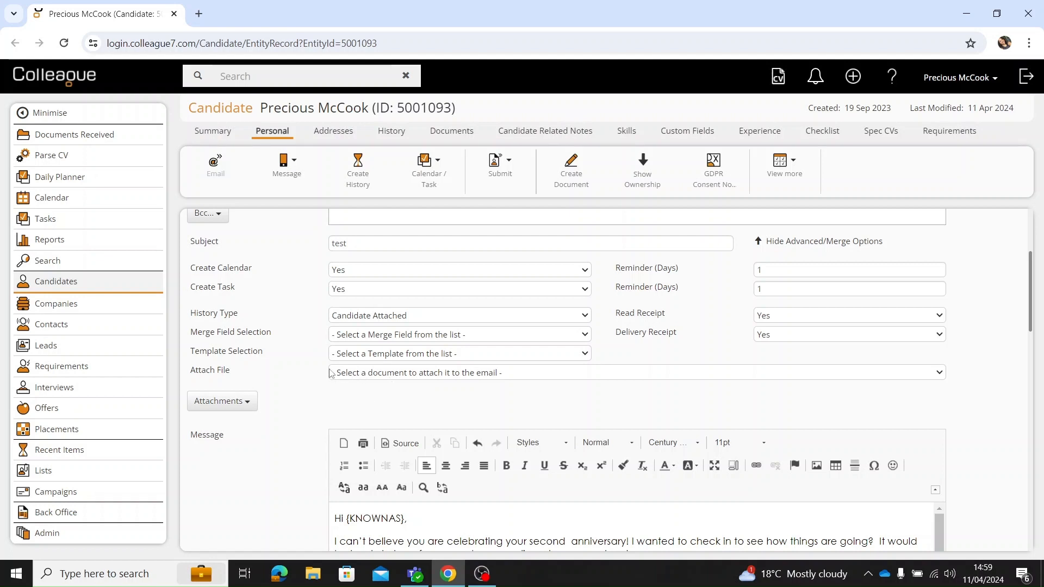
{"action": "left_click", "coordinate": [359, 373]}
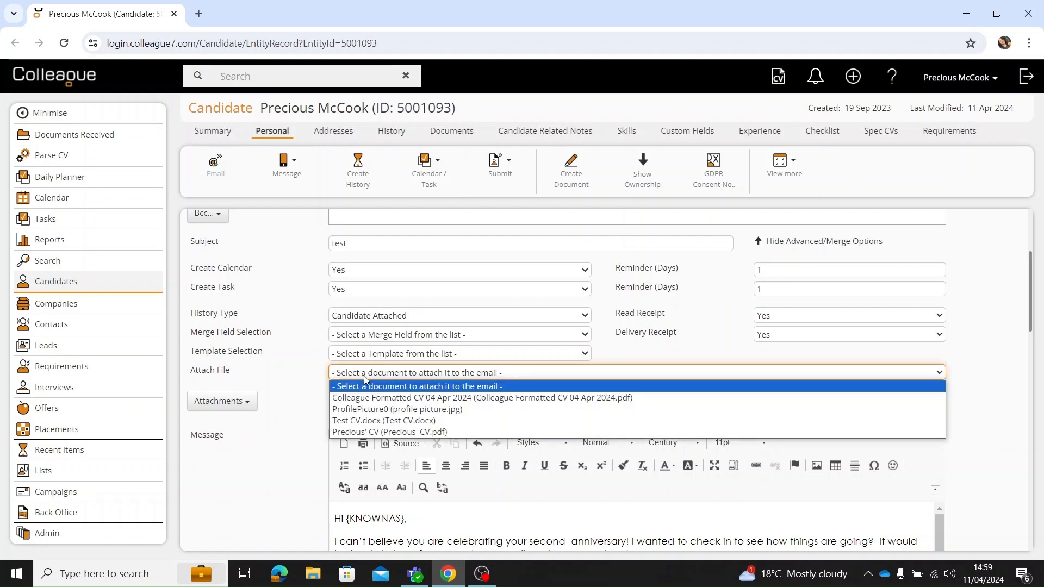
{"action": "left_click", "coordinate": [372, 421]}
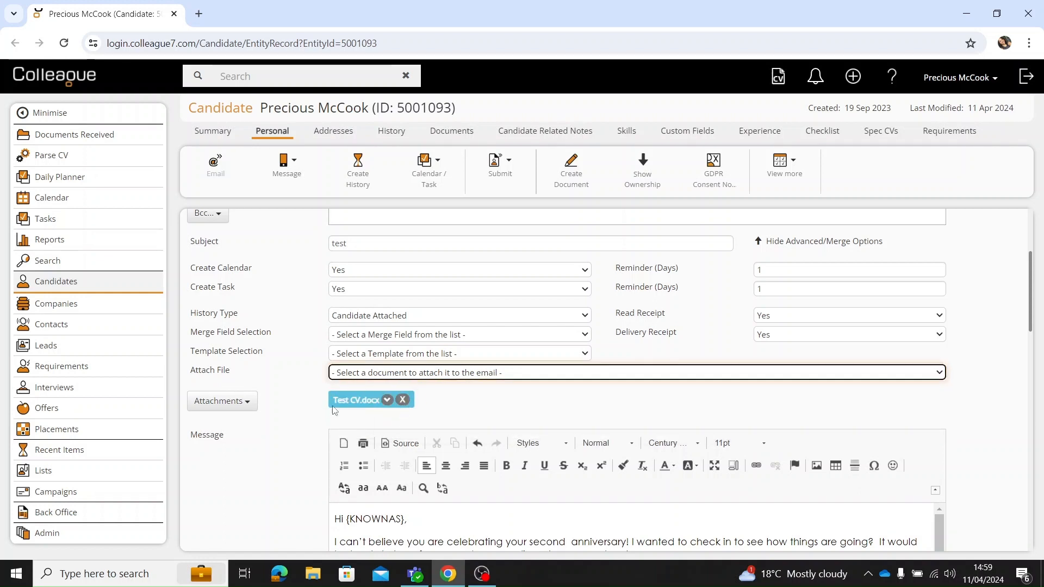
Look up file attachments from other records by searching for "Cv".
{"action": "left_click", "coordinate": [222, 413]}
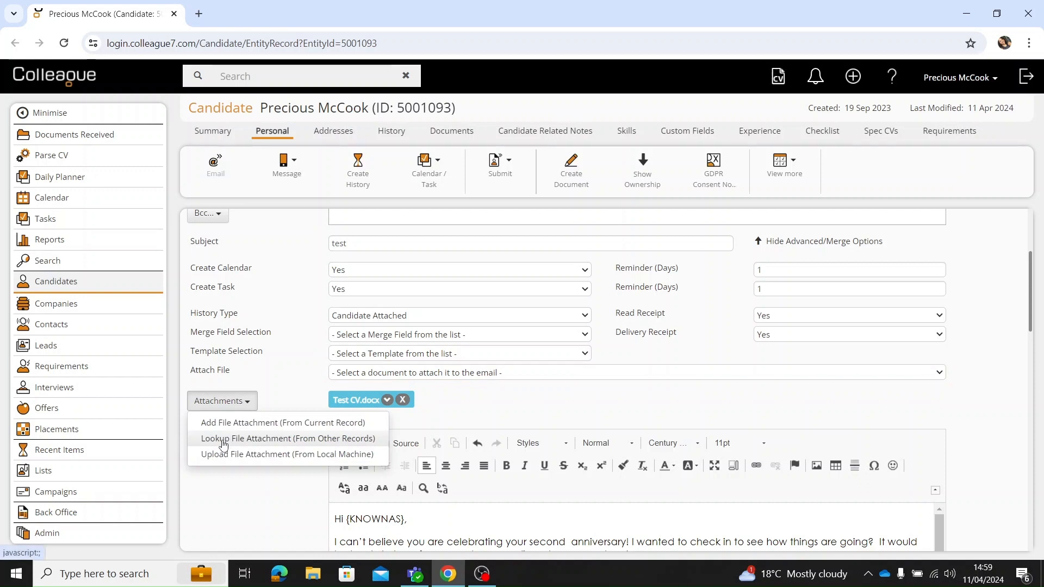
{"action": "left_click", "coordinate": [319, 441]}
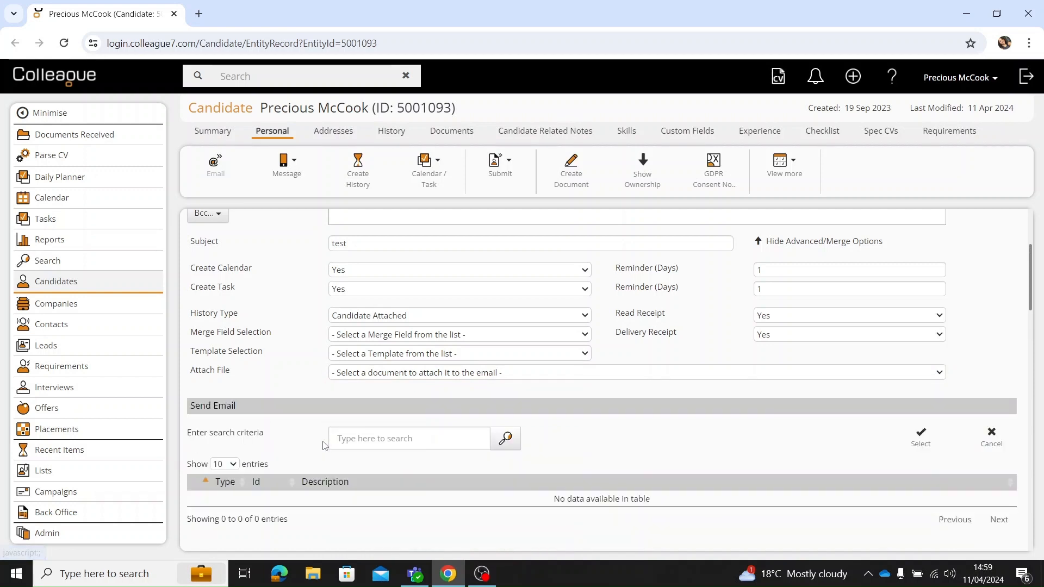
{"action": "left_click", "coordinate": [396, 435]}
{"action": "type", "text": "Cv"}
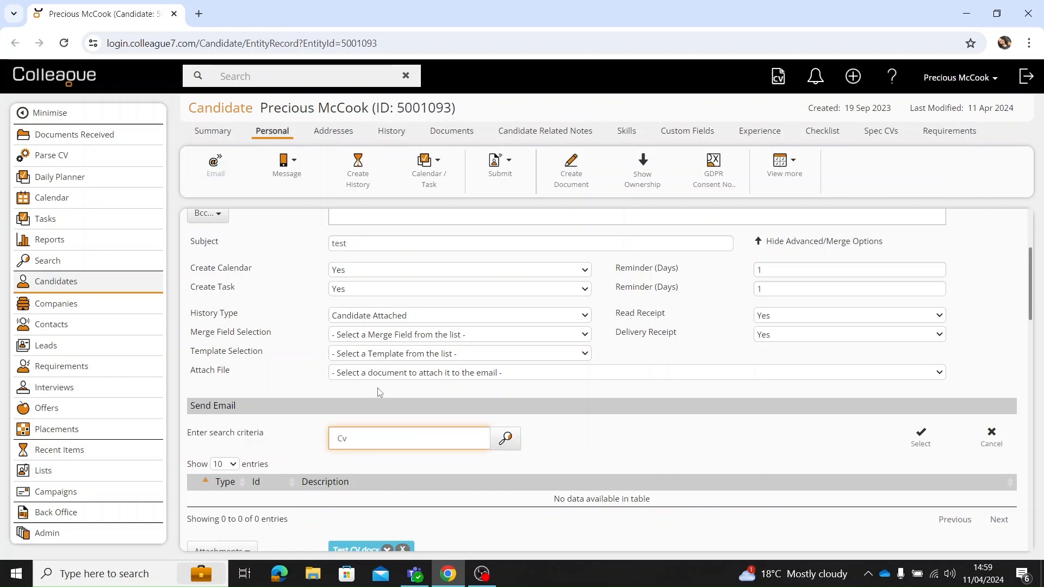
{"action": "key", "text": "Return"}
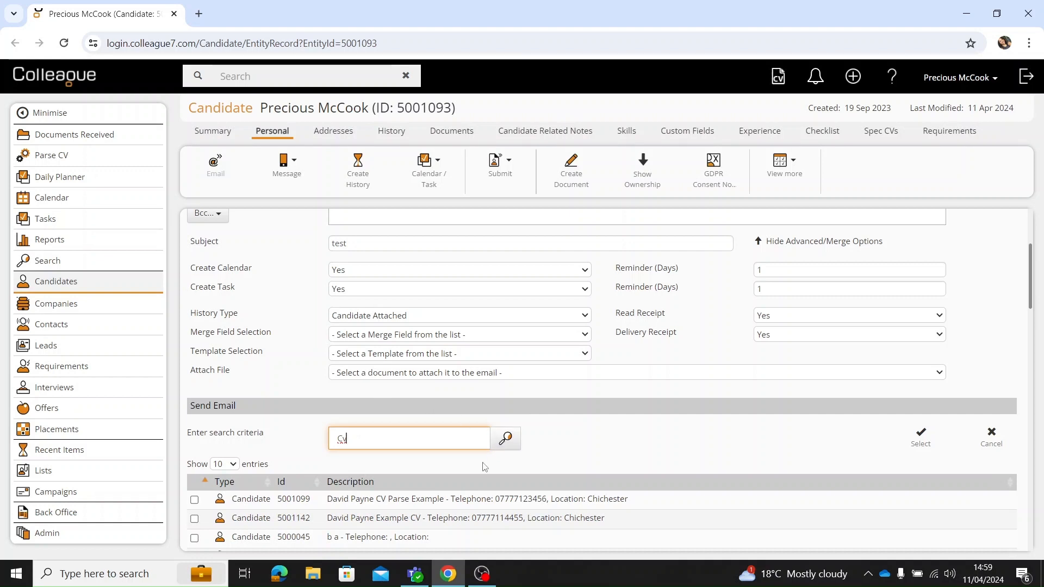
Choose the first candidate record in the search results as the source for the email's file attachment.
{"action": "scroll", "coordinate": [482, 464], "scroll_direction": "down", "scroll_amount": 1}
{"action": "scroll", "coordinate": [277, 447], "scroll_direction": "down", "scroll_amount": 2}
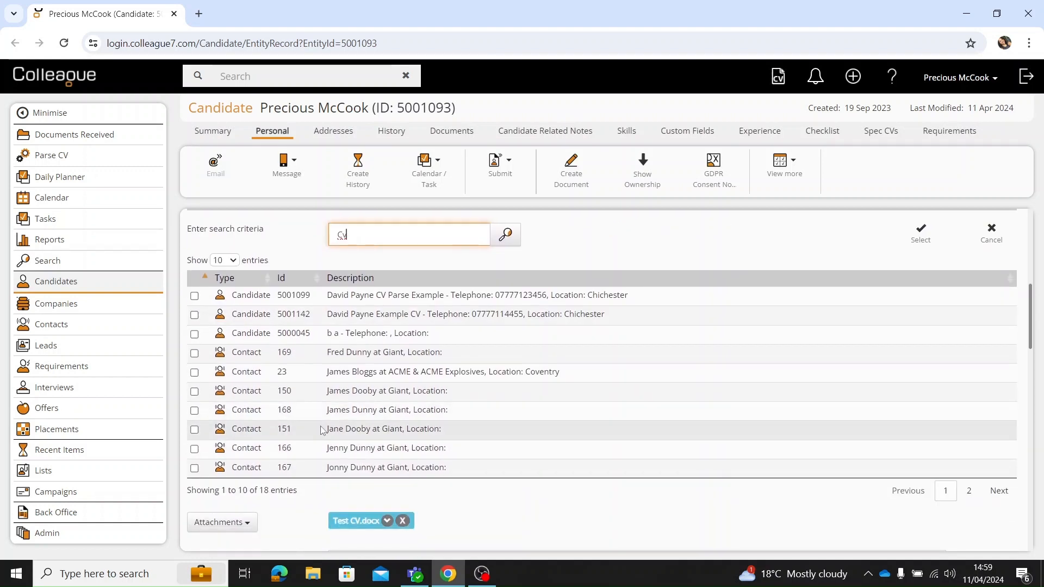
{"action": "scroll", "coordinate": [217, 381], "scroll_direction": "up", "scroll_amount": 1}
{"action": "left_click", "coordinate": [194, 364]}
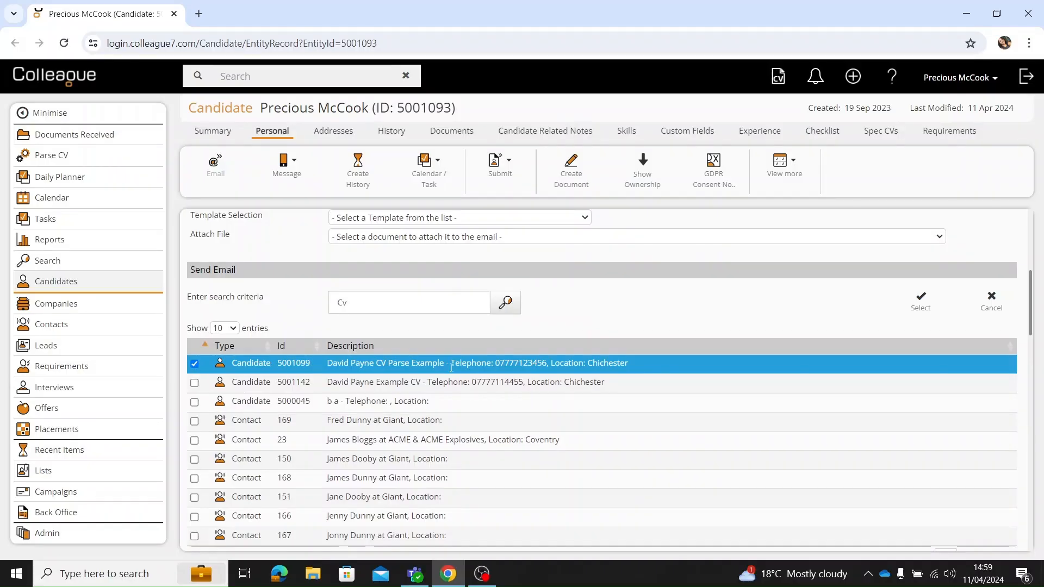
{"action": "left_click", "coordinate": [921, 299]}
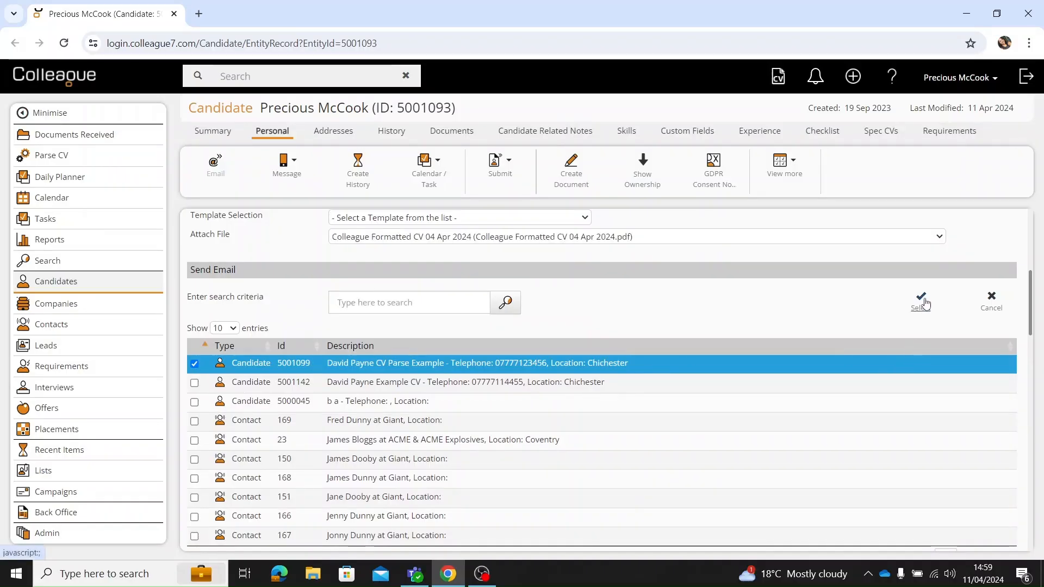
{"action": "scroll", "coordinate": [348, 432], "scroll_direction": "up", "scroll_amount": 3}
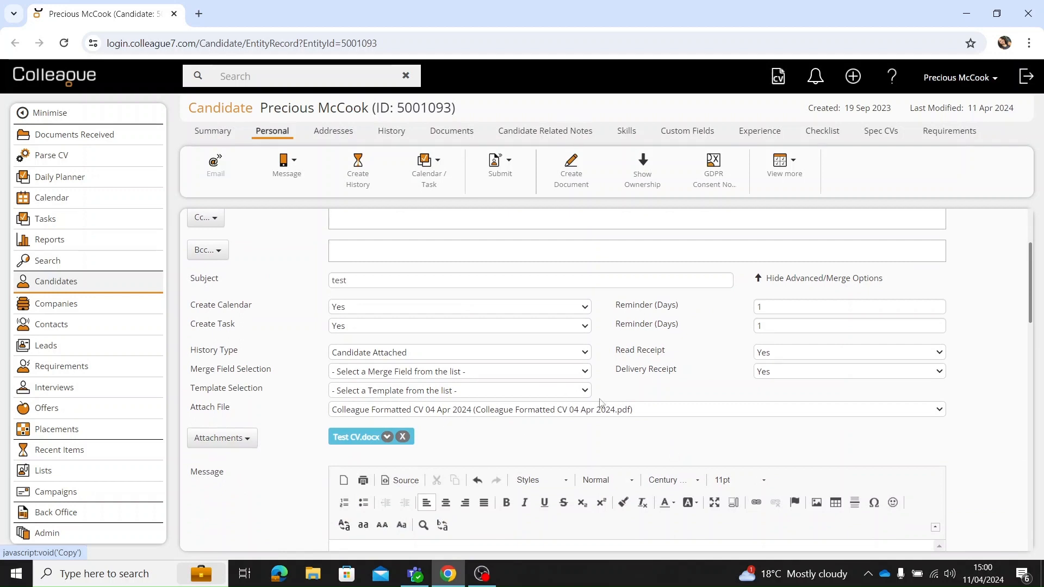
{"action": "scroll", "coordinate": [389, 454], "scroll_direction": "down", "scroll_amount": 3}
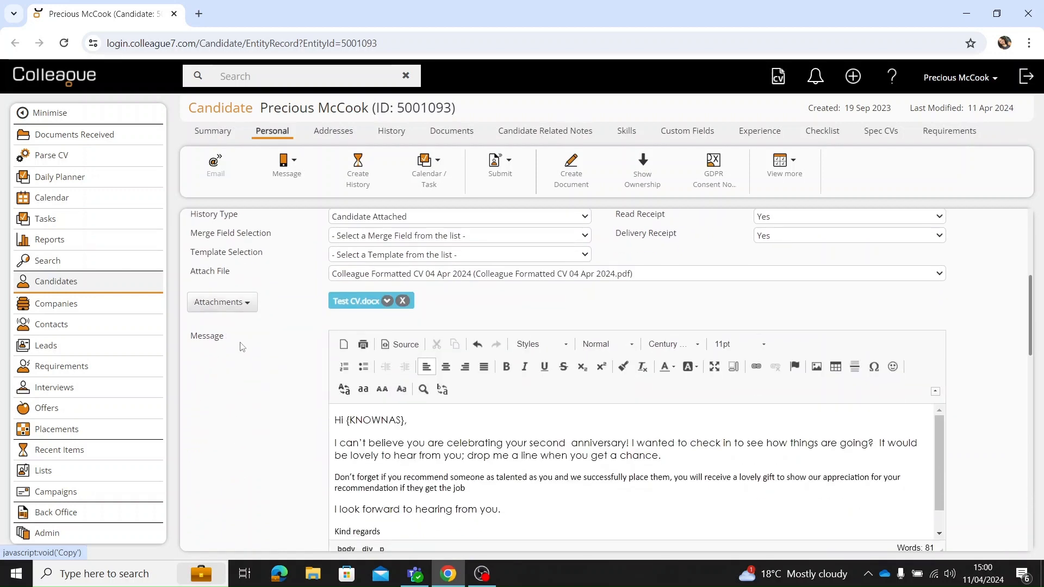
{"action": "left_click", "coordinate": [222, 302]}
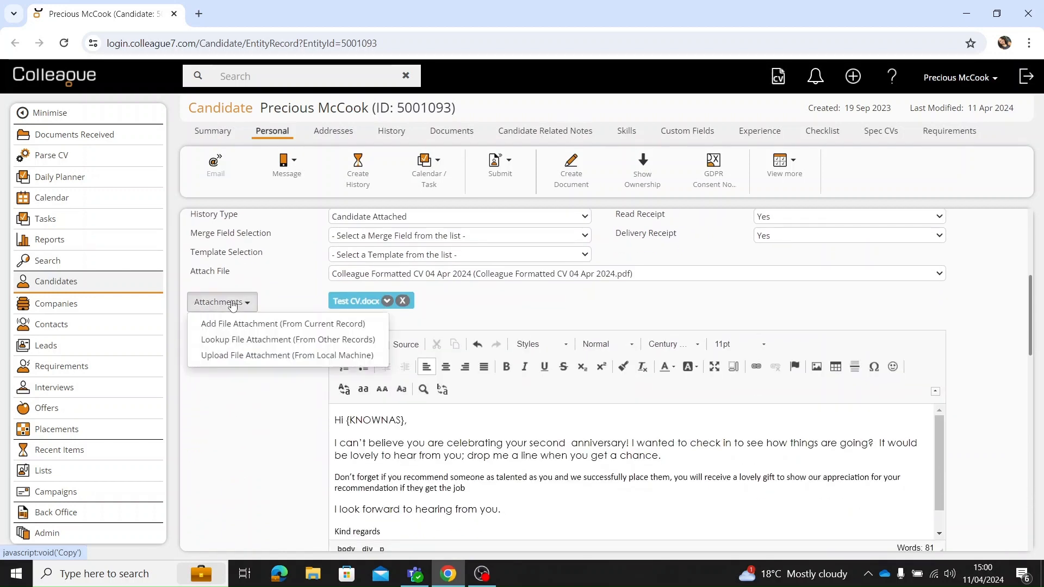
{"action": "left_click", "coordinate": [225, 357]}
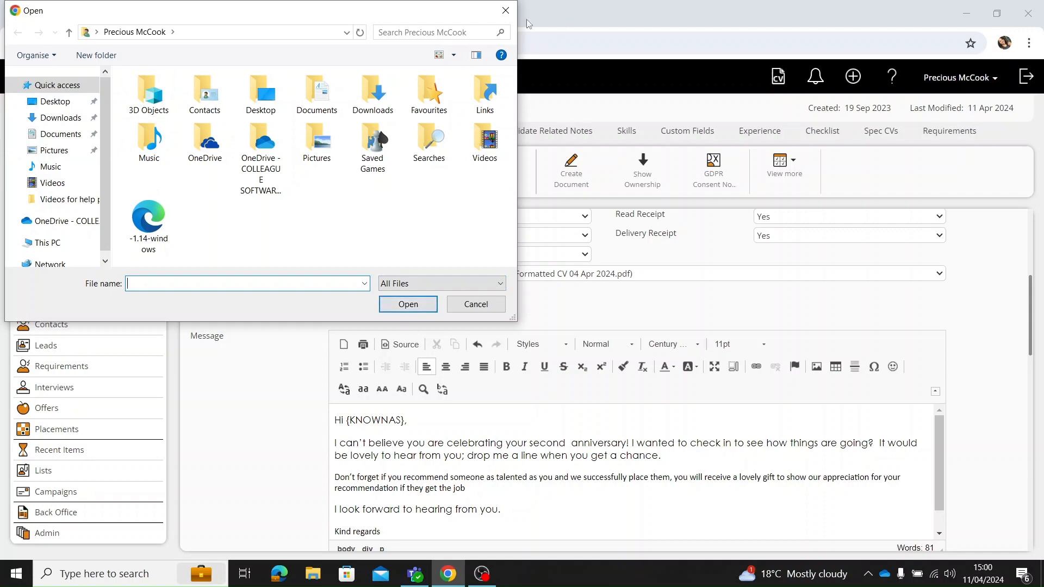
{"action": "left_click", "coordinate": [503, 11]}
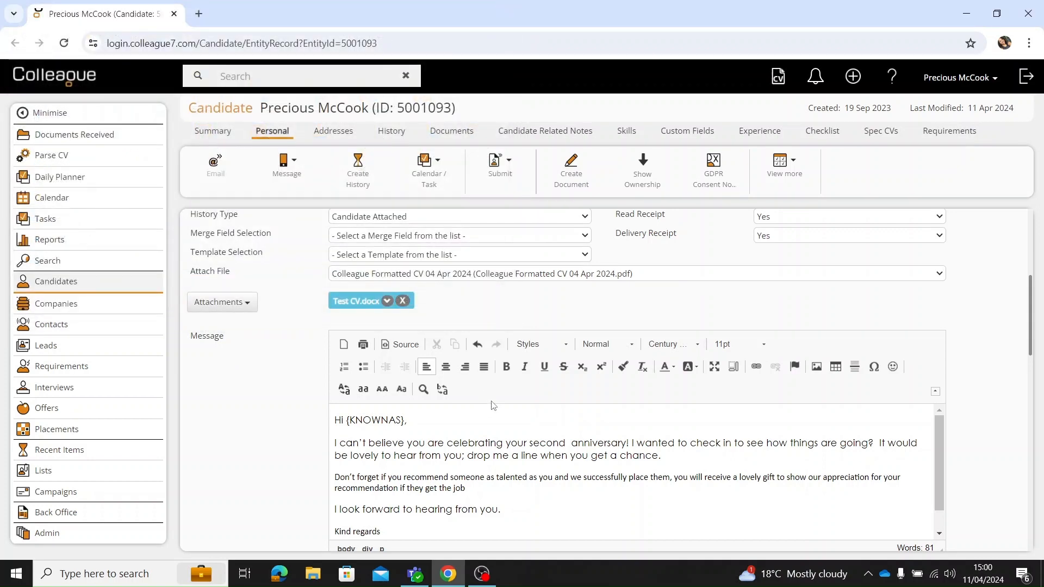
Insert the GDPR consent request links into the message after "I look forward to hearing from you", separated by a space.
{"action": "scroll", "coordinate": [495, 406], "scroll_direction": "up", "scroll_amount": 5}
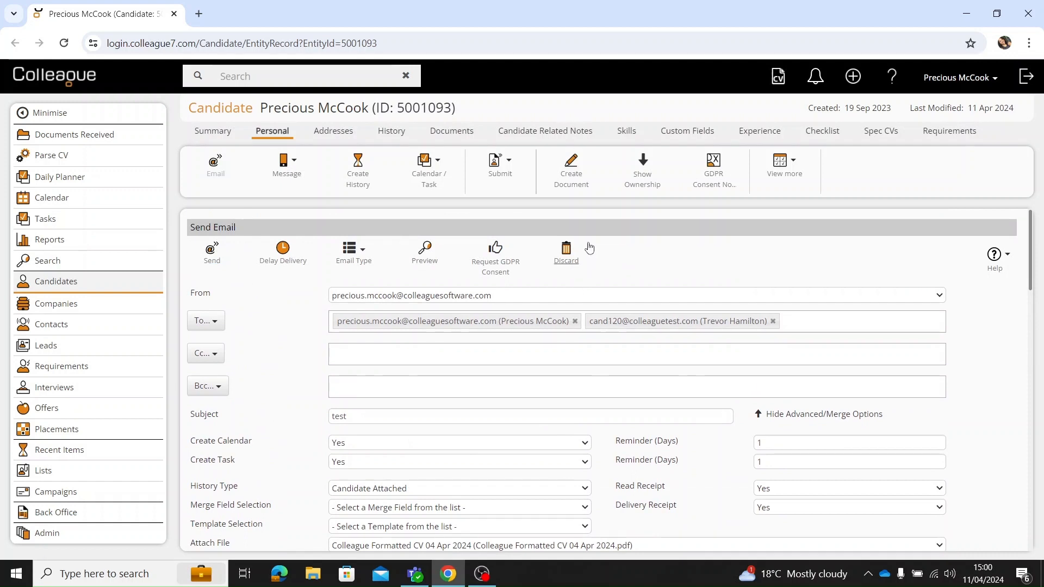
{"action": "left_click", "coordinate": [504, 262]}
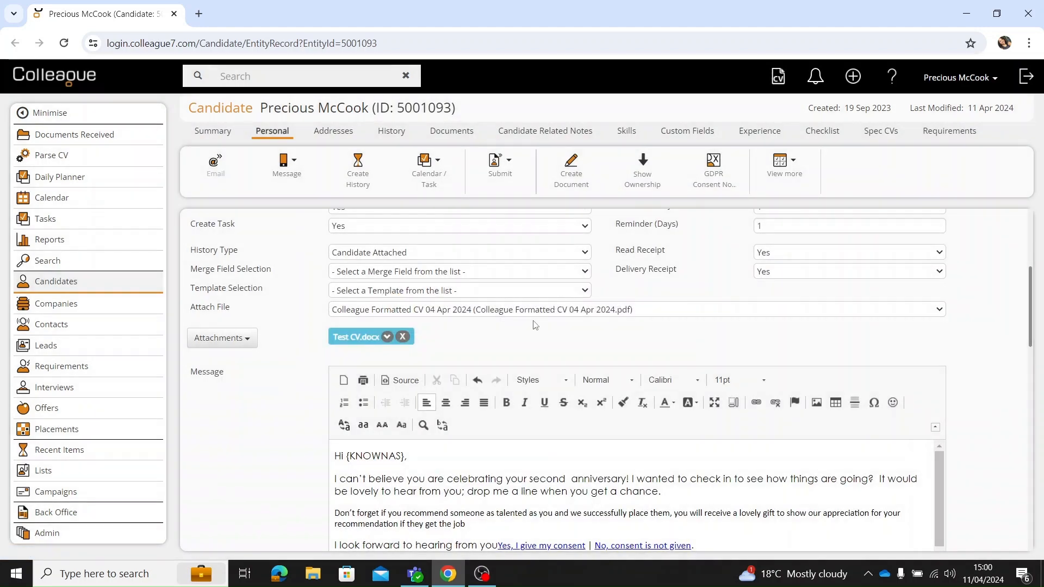
{"action": "scroll", "coordinate": [538, 344], "scroll_direction": "down", "scroll_amount": 1}
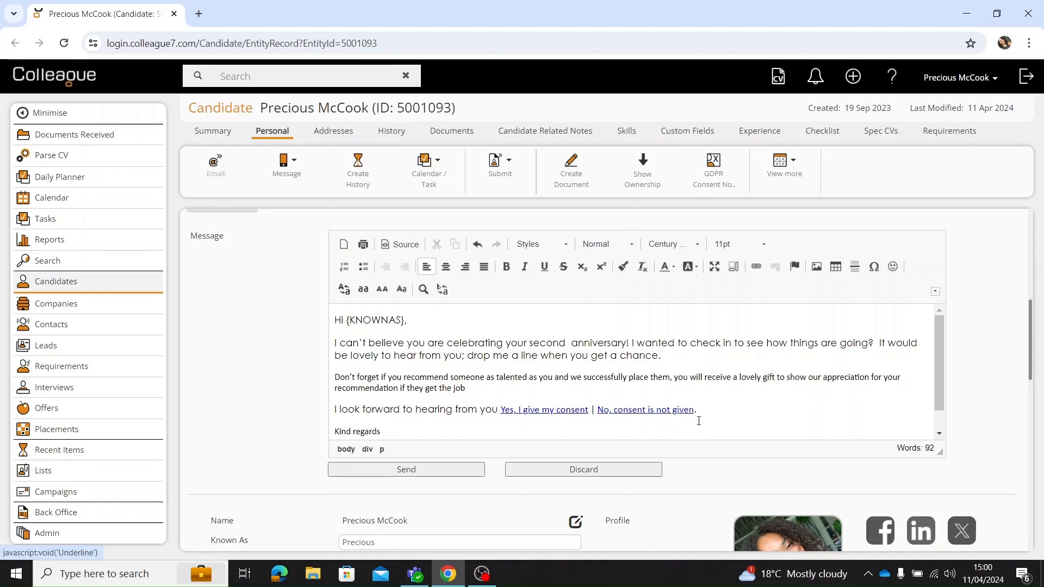
Preview the email and read through its merged message text down to the consent links and sign-off.
{"action": "scroll", "coordinate": [700, 423], "scroll_direction": "up", "scroll_amount": 7}
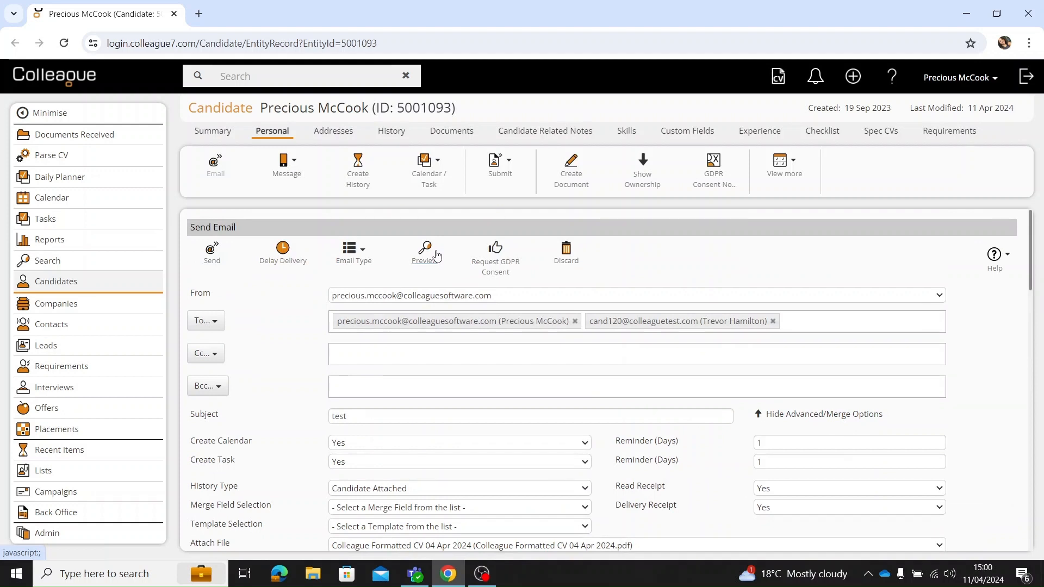
{"action": "left_click", "coordinate": [436, 254]}
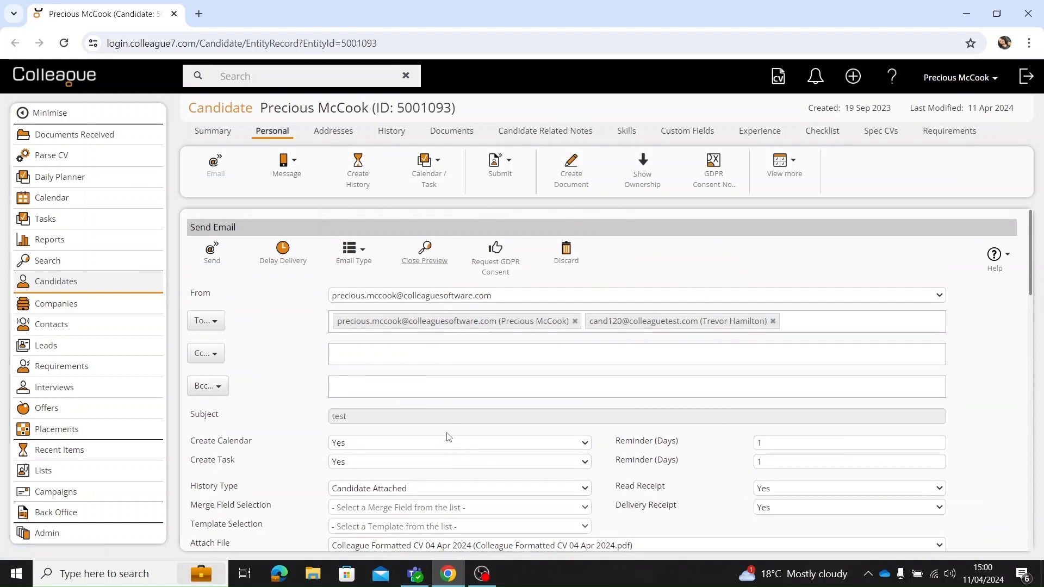
{"action": "scroll", "coordinate": [431, 409], "scroll_direction": "down", "scroll_amount": 5}
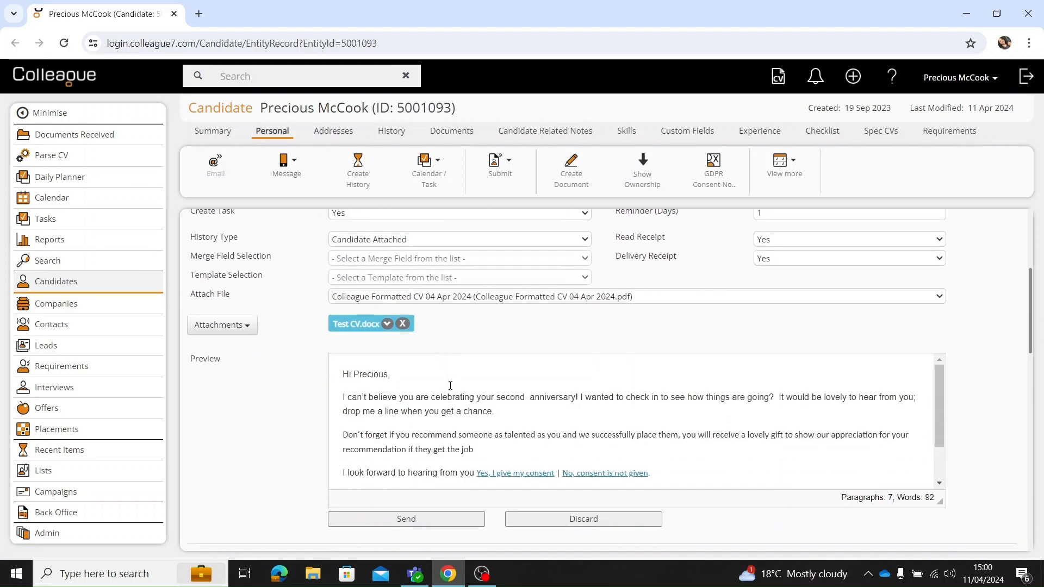
{"action": "left_click_drag", "start_coordinate": [680, 447], "coordinate": [500, 388]}
{"action": "scroll", "coordinate": [500, 388], "scroll_direction": "down", "scroll_amount": 5}
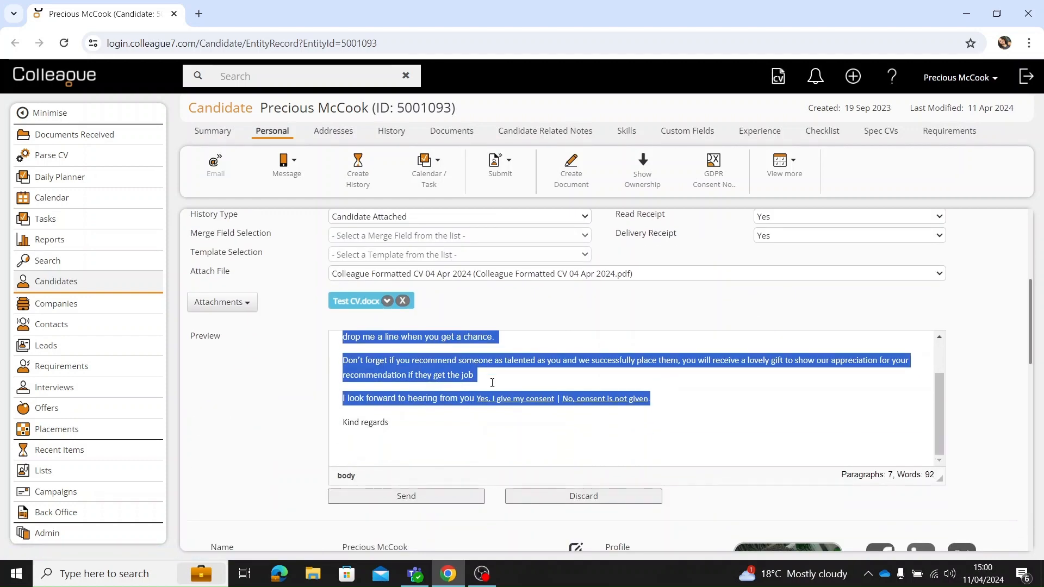
Close the email preview and look back over the editable message settings.
{"action": "scroll", "coordinate": [474, 387], "scroll_direction": "up", "scroll_amount": 6}
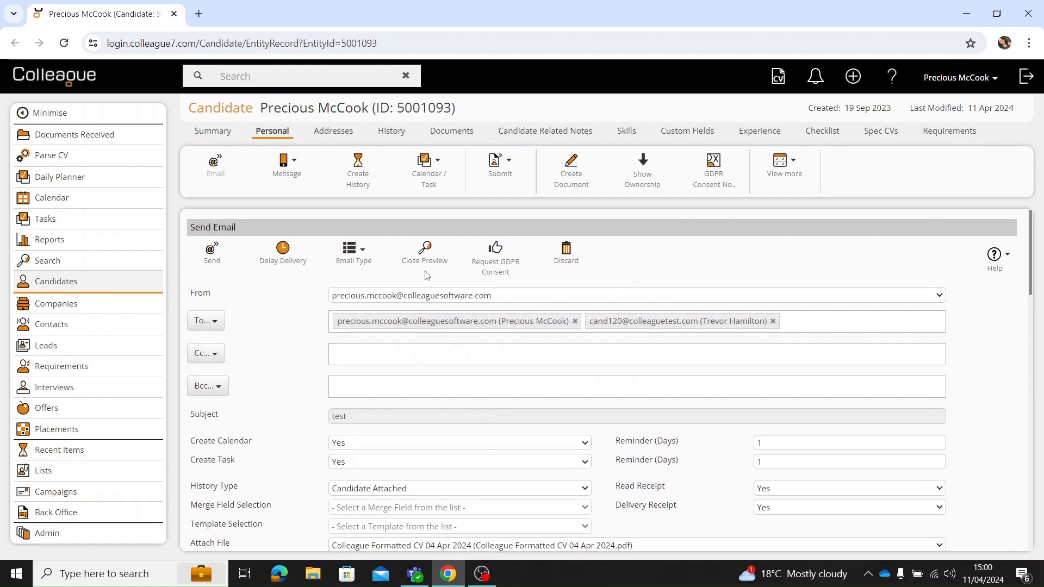
{"action": "left_click", "coordinate": [425, 256]}
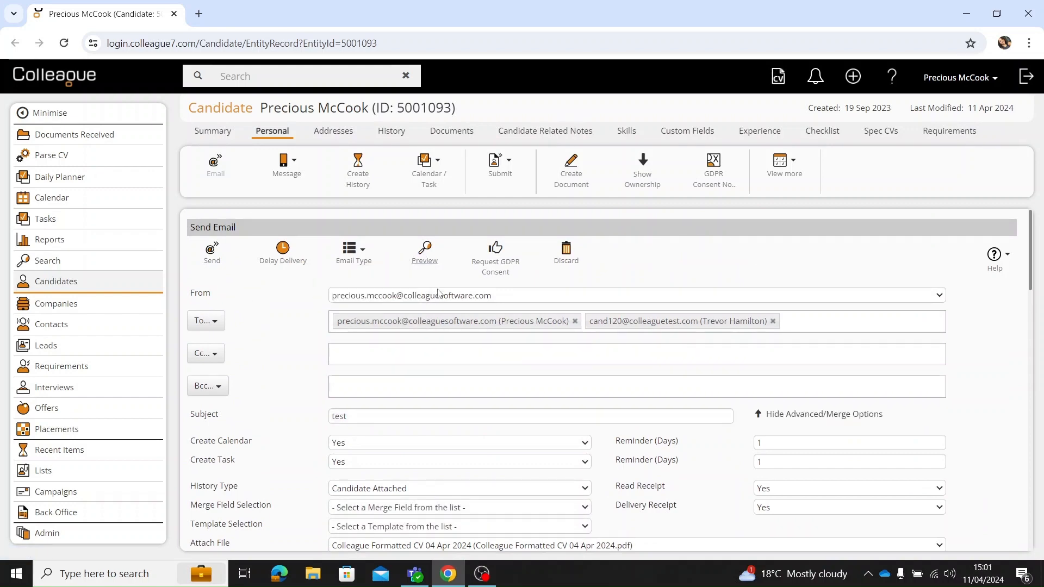
{"action": "scroll", "coordinate": [447, 410], "scroll_direction": "down", "scroll_amount": 6}
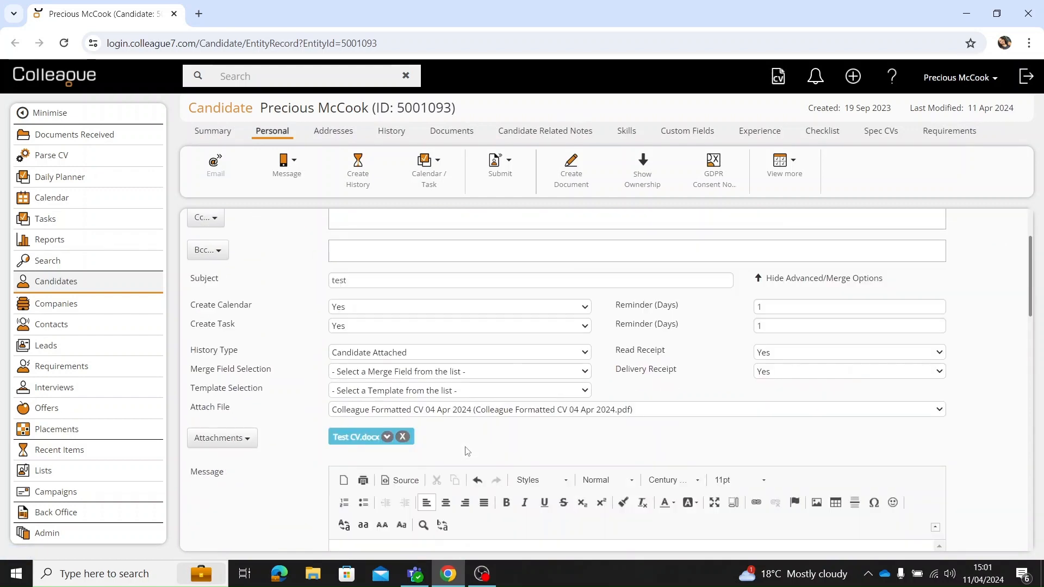
{"action": "scroll", "coordinate": [468, 460], "scroll_direction": "up", "scroll_amount": 6}
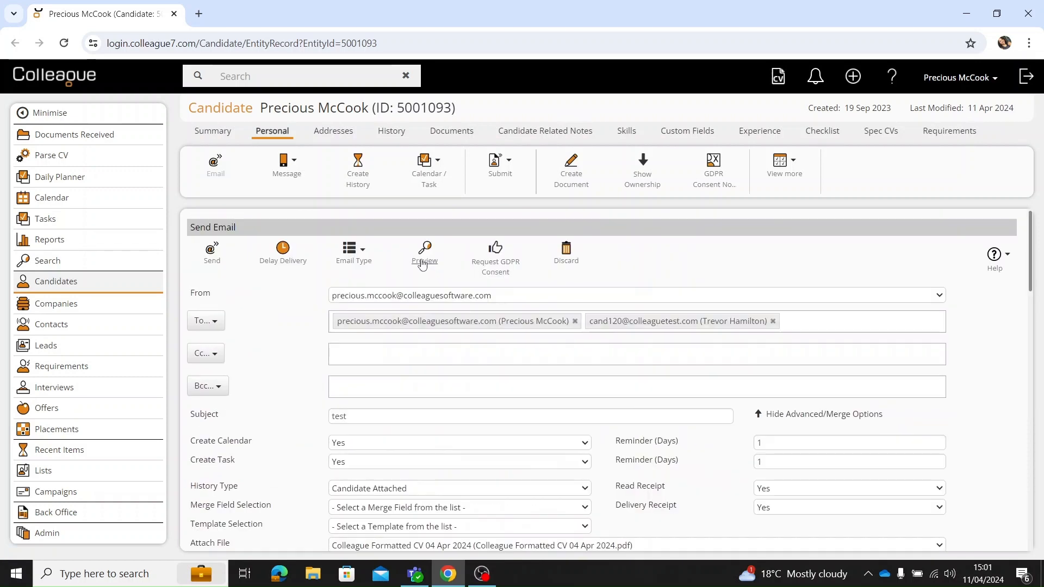
Switch the email type to Meeting Request and review its date, time, time zone, location and reminder fields.
{"action": "left_click", "coordinate": [363, 253]}
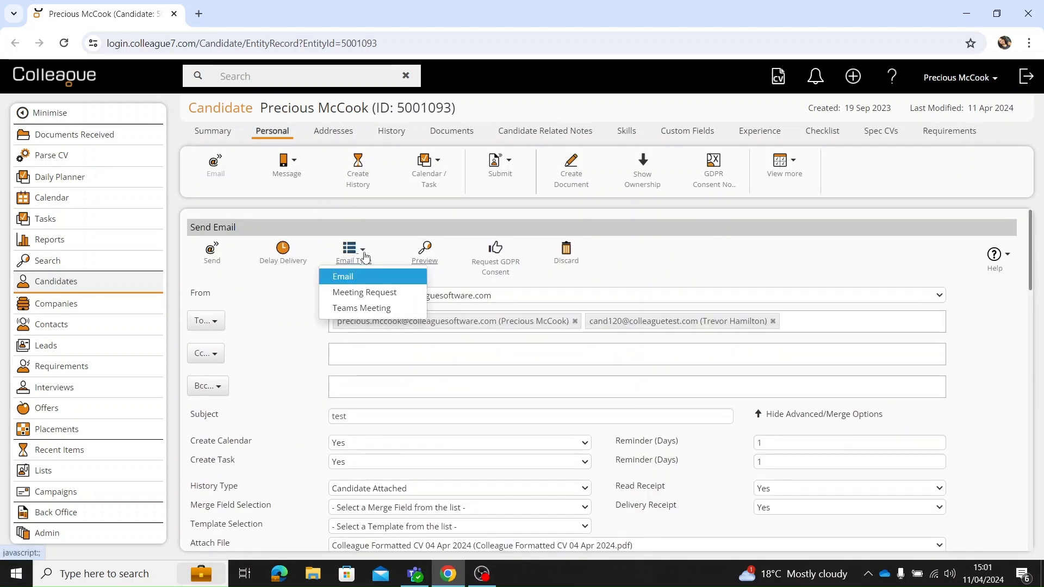
{"action": "left_click", "coordinate": [366, 294]}
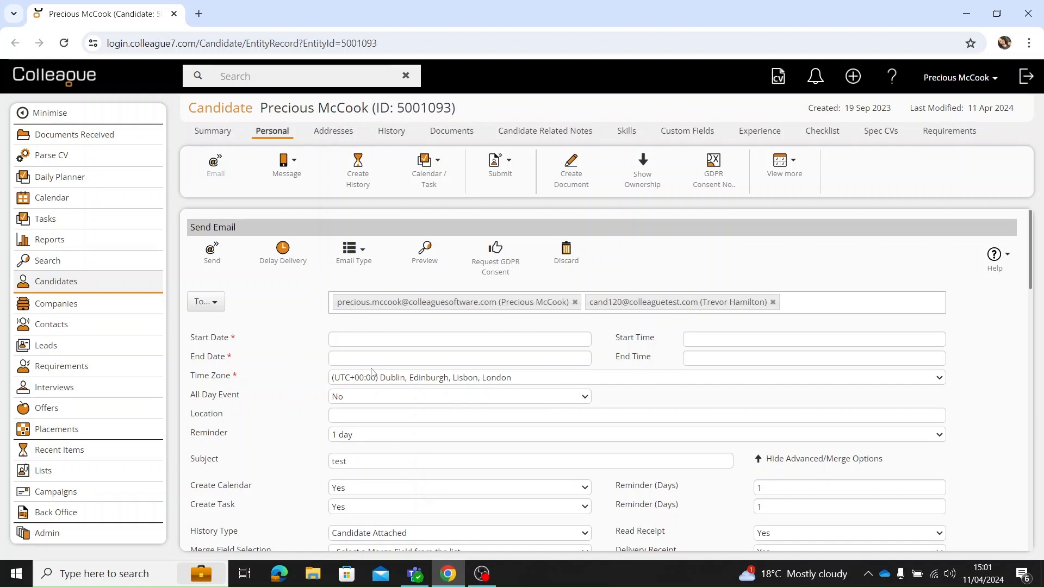
{"action": "scroll", "coordinate": [369, 424], "scroll_direction": "down", "scroll_amount": 1}
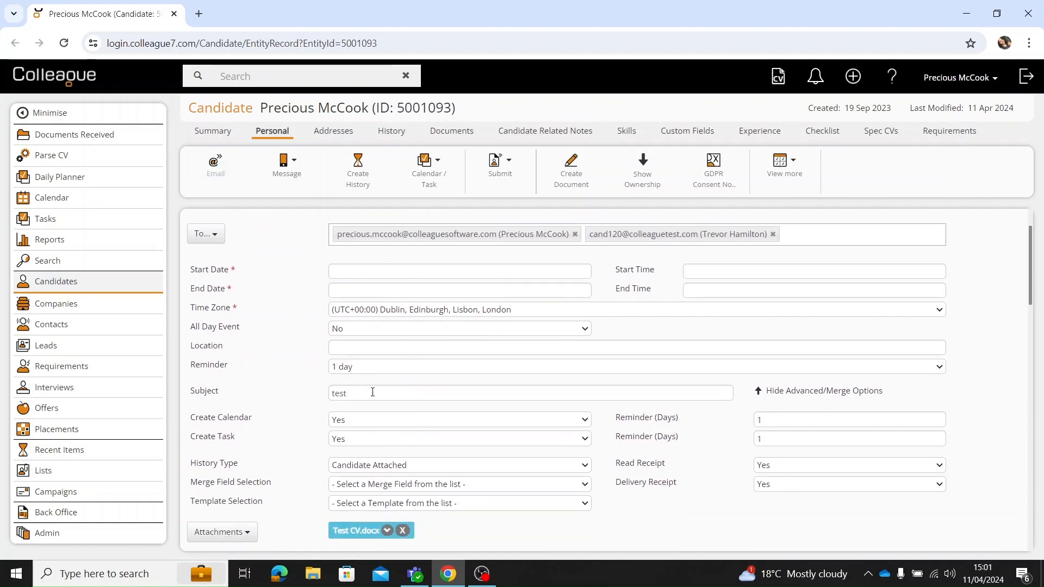
{"action": "scroll", "coordinate": [373, 392], "scroll_direction": "down", "scroll_amount": 1}
{"action": "scroll", "coordinate": [479, 367], "scroll_direction": "up", "scroll_amount": 2}
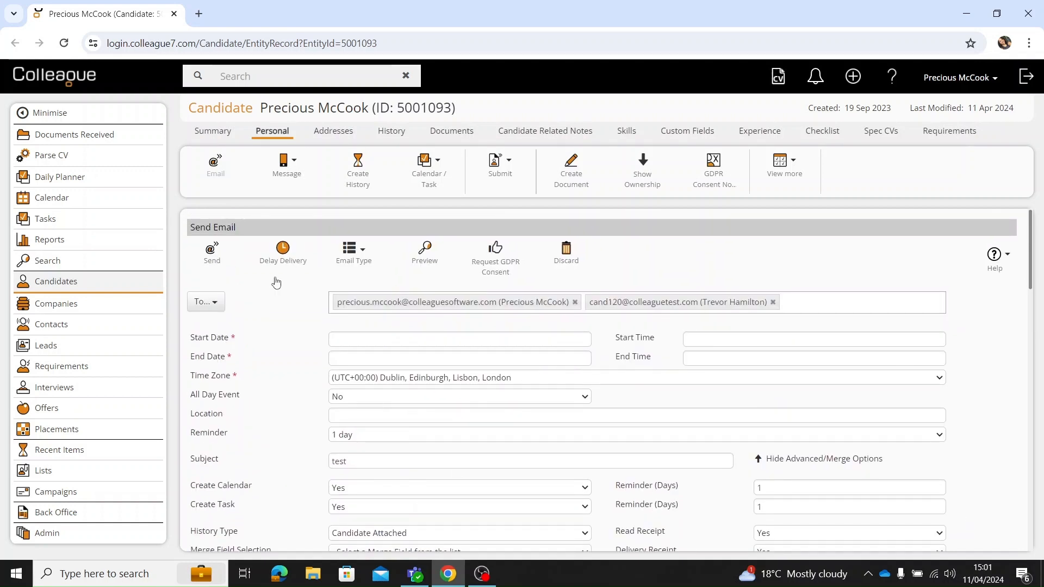
Switch the email type to Teams Meeting to review its fields, and return it to Email.
{"action": "left_click", "coordinate": [350, 248]}
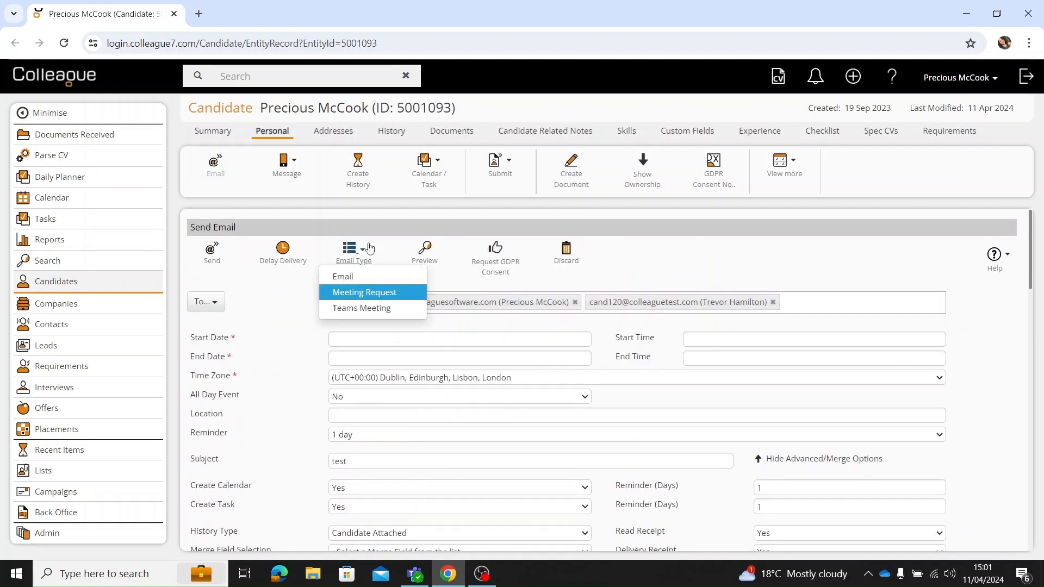
{"action": "left_click", "coordinate": [353, 308]}
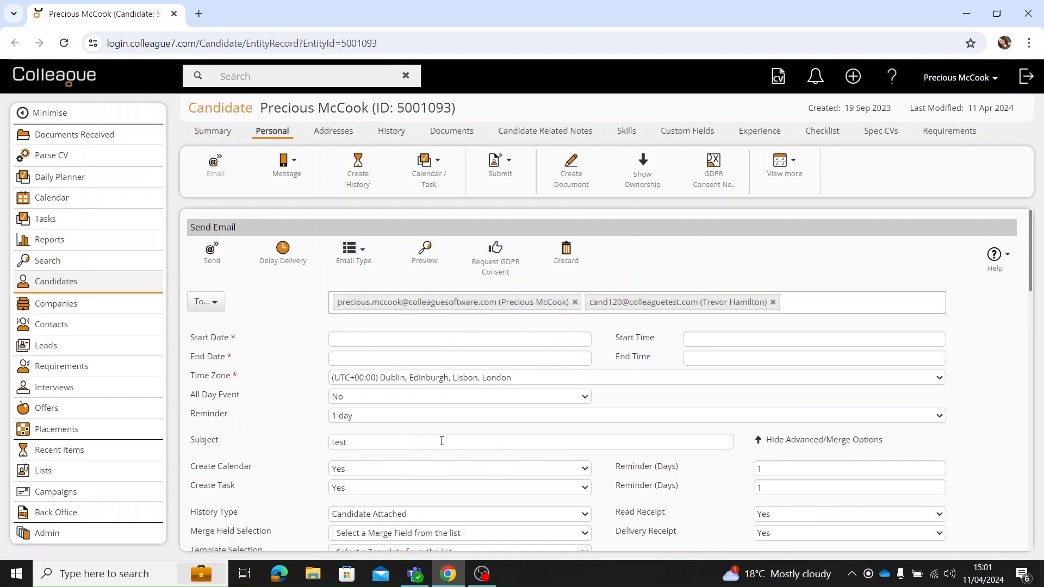
{"action": "scroll", "coordinate": [442, 441], "scroll_direction": "down", "scroll_amount": 1}
{"action": "scroll", "coordinate": [255, 381], "scroll_direction": "up", "scroll_amount": 1}
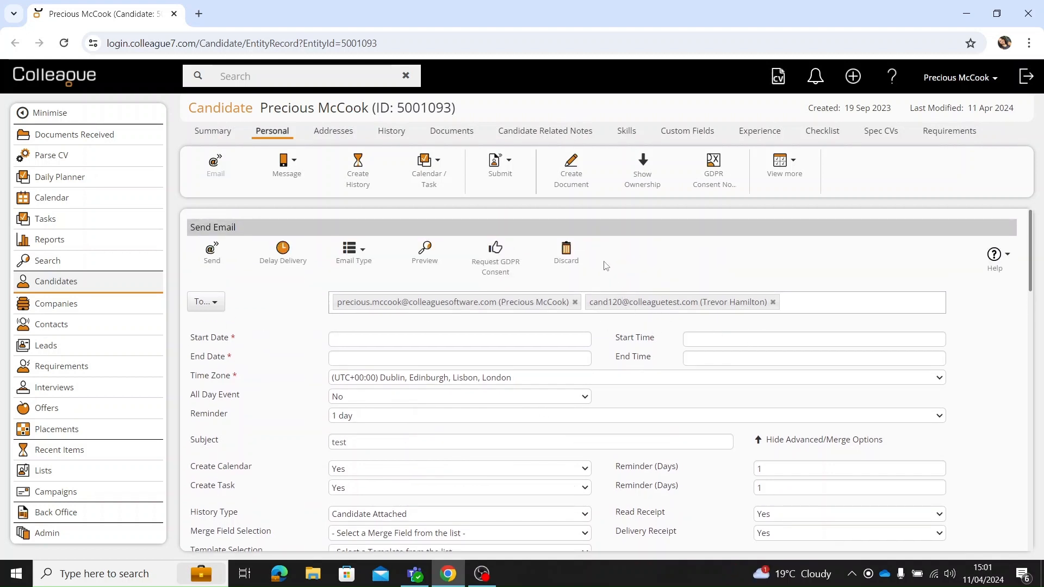
{"action": "left_click", "coordinate": [342, 260]}
{"action": "left_click", "coordinate": [352, 278]}
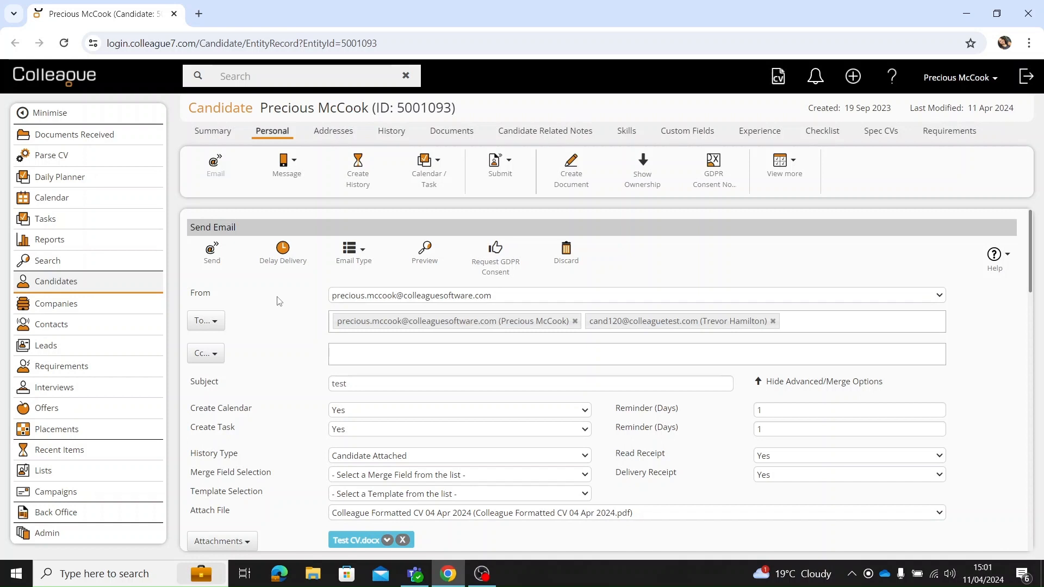
Set up delayed delivery of the email for 12 Apr 2024 at 10:00, and cancel the delay without sending.
{"action": "left_click", "coordinate": [288, 262]}
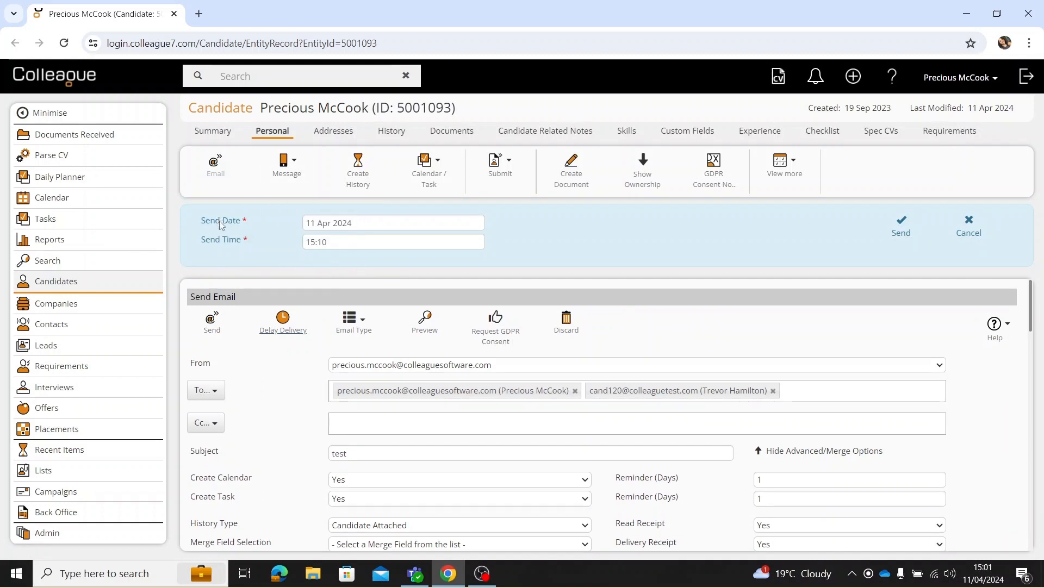
{"action": "left_click", "coordinate": [372, 222]}
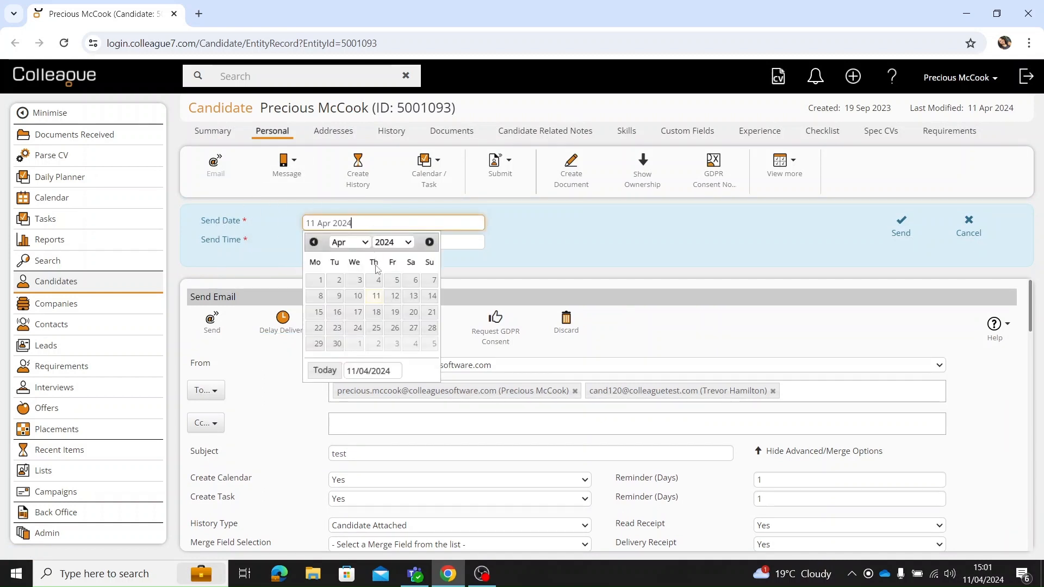
{"action": "left_click", "coordinate": [395, 297]}
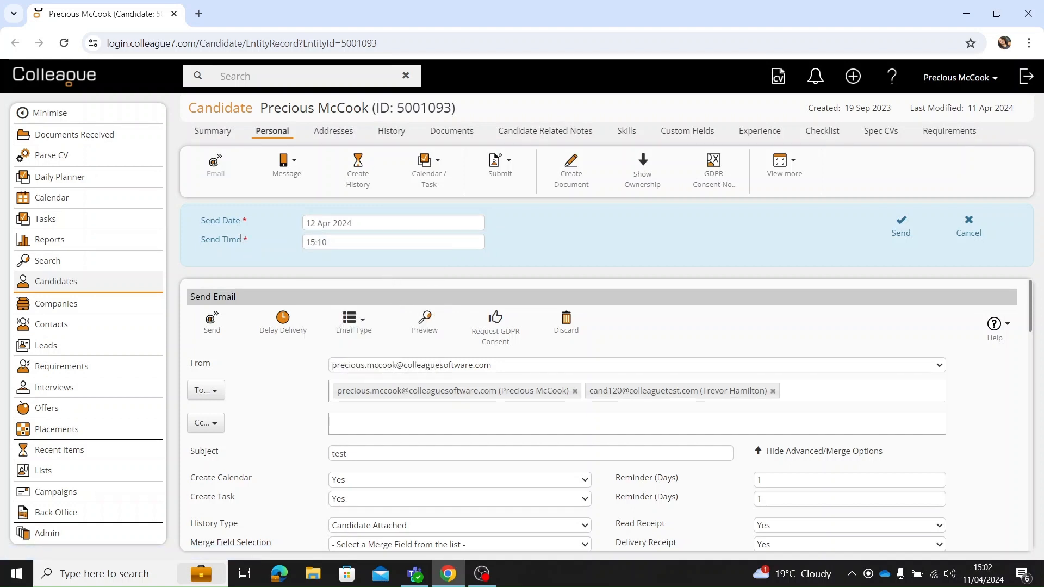
{"action": "left_click", "coordinate": [320, 242]}
{"action": "scroll", "coordinate": [332, 283], "scroll_direction": "up", "scroll_amount": 8}
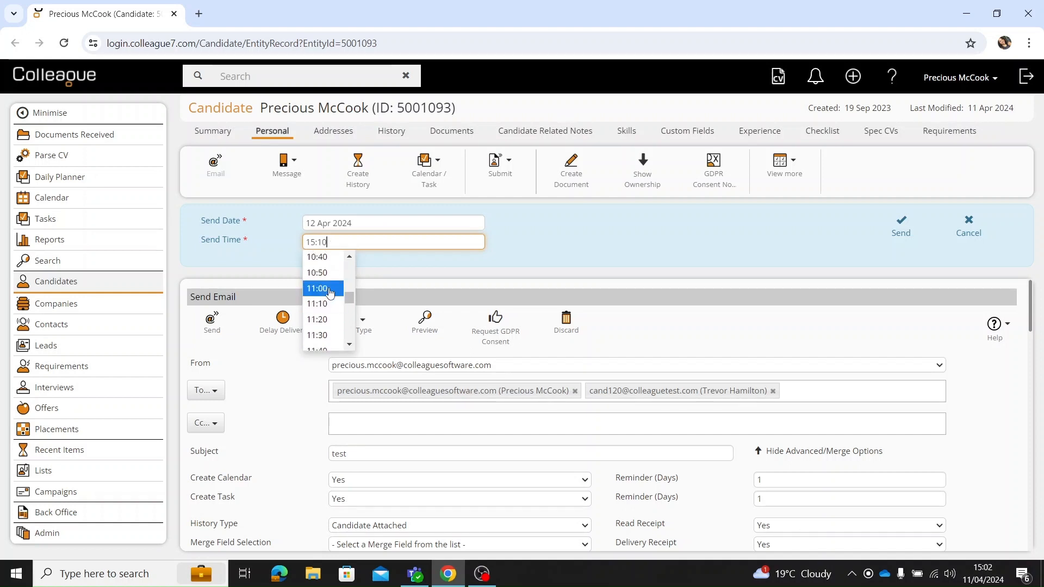
{"action": "scroll", "coordinate": [330, 292], "scroll_direction": "up", "scroll_amount": 2}
{"action": "left_click", "coordinate": [327, 257]}
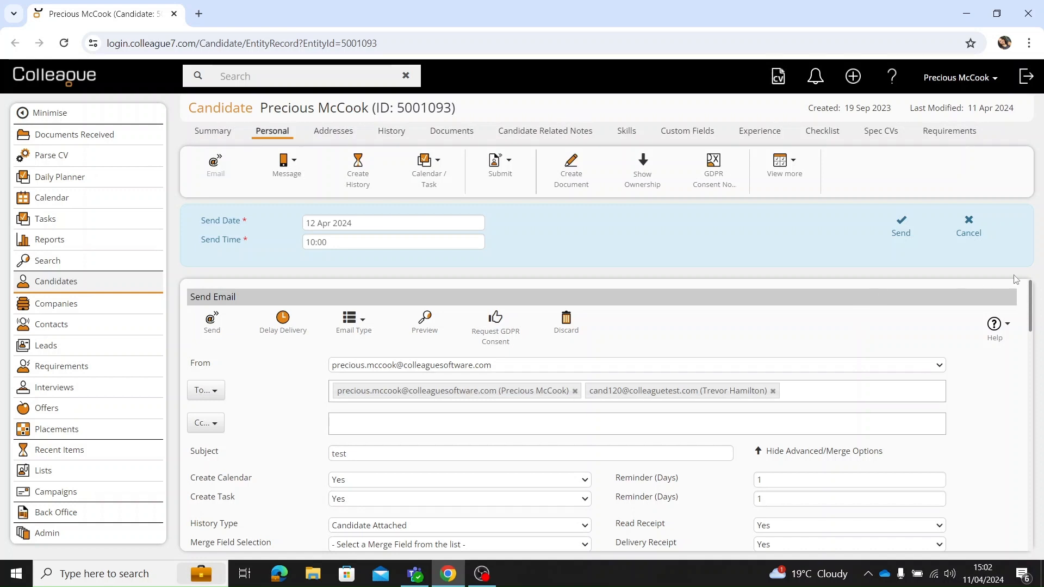
{"action": "left_click", "coordinate": [973, 234]}
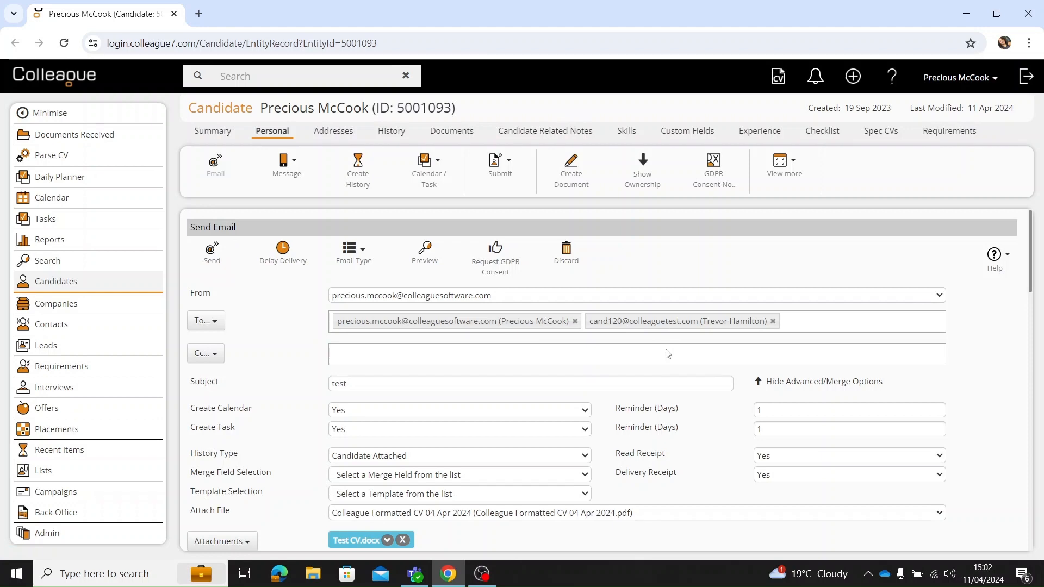
Check over the email form, send the email immediately and acknowledge the queue notice.
{"action": "scroll", "coordinate": [668, 354], "scroll_direction": "down", "scroll_amount": 5}
{"action": "scroll", "coordinate": [630, 380], "scroll_direction": "up", "scroll_amount": 5}
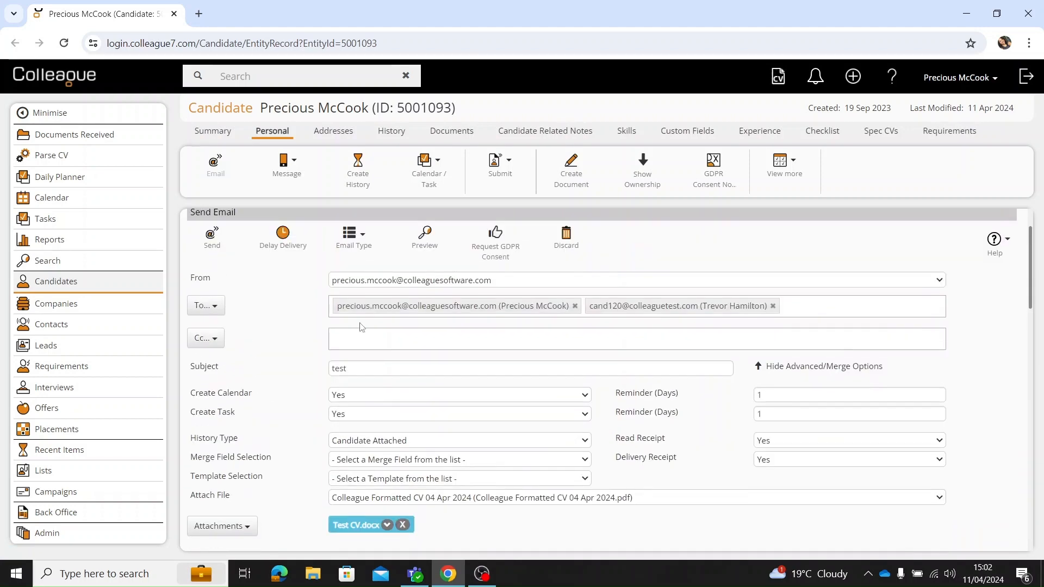
{"action": "left_click", "coordinate": [212, 262]}
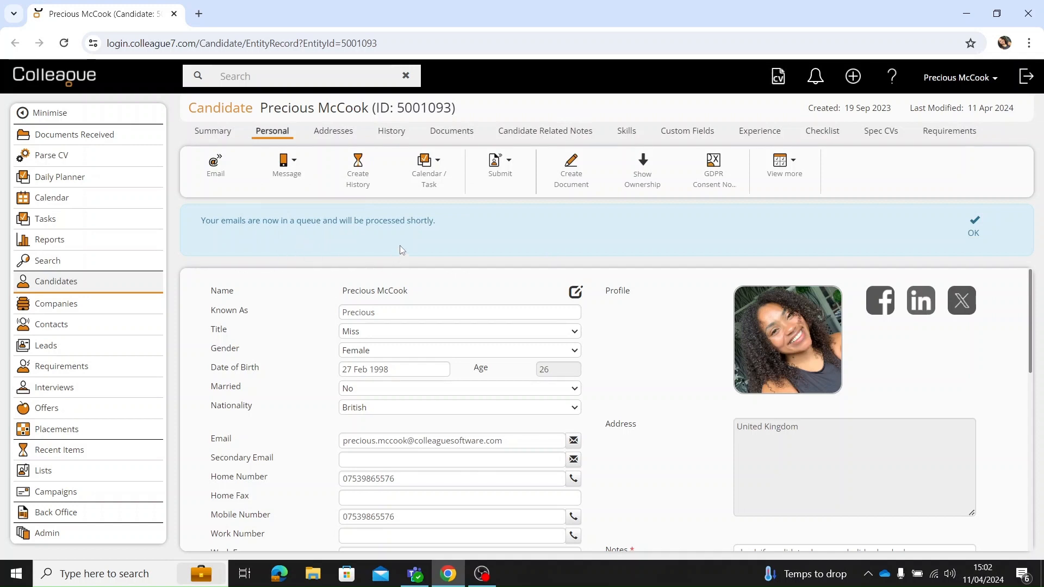
{"action": "left_click", "coordinate": [974, 232]}
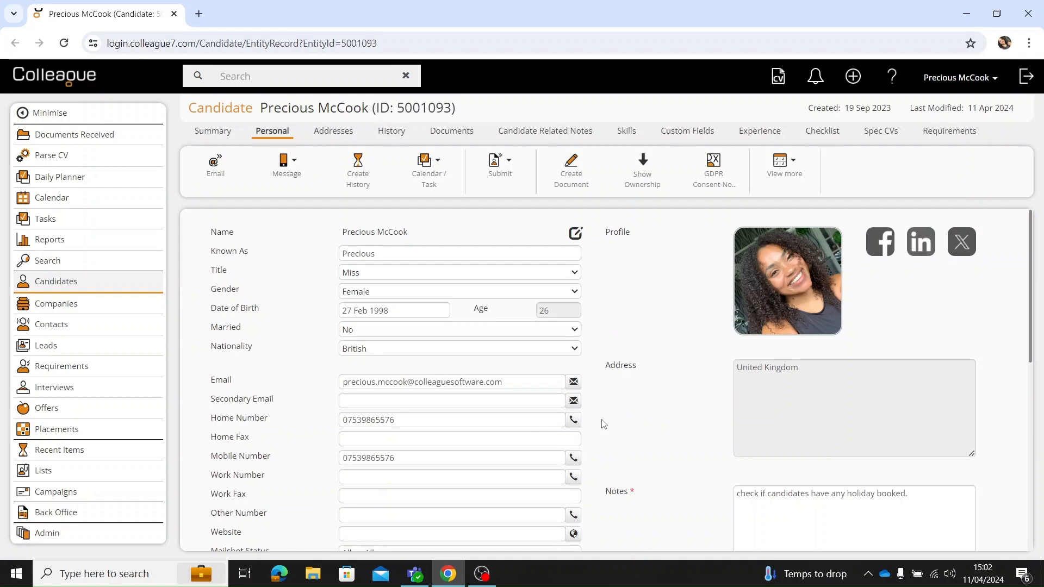